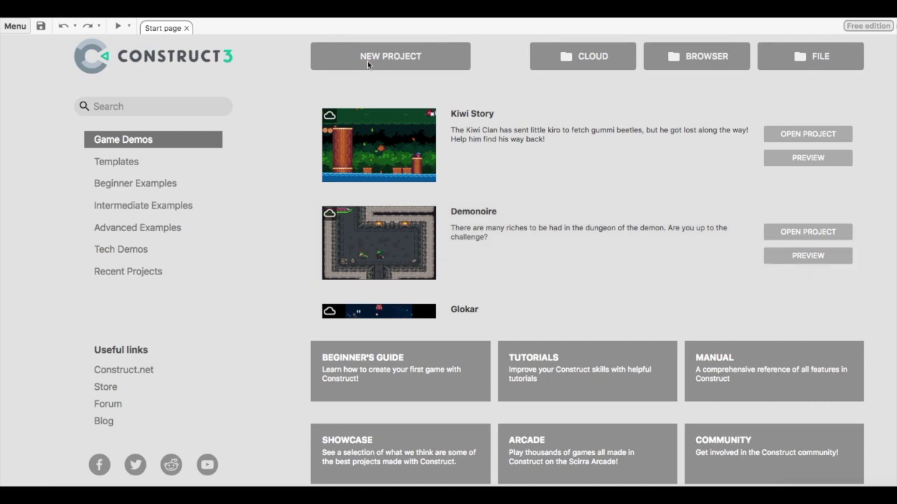
# Step: Create a new project named Ghost Soaker with the SD landscape 16:9 preset and pixel art optimization enabled
pyautogui.click(383, 54)
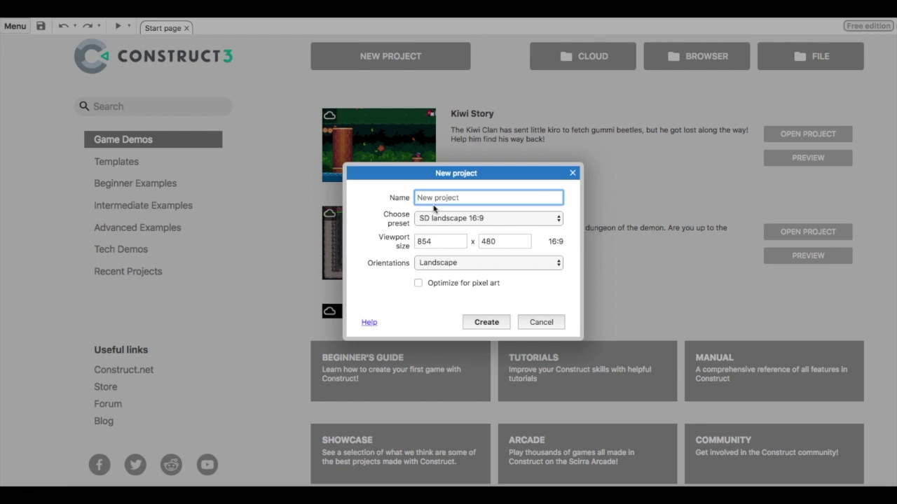
pyautogui.write('Ghost Soaker')
pyautogui.click(418, 284)
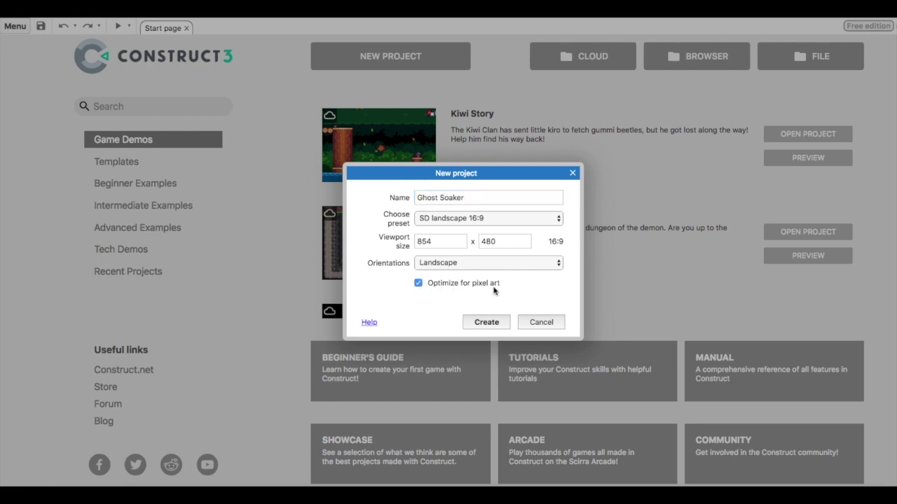
pyautogui.click(489, 327)
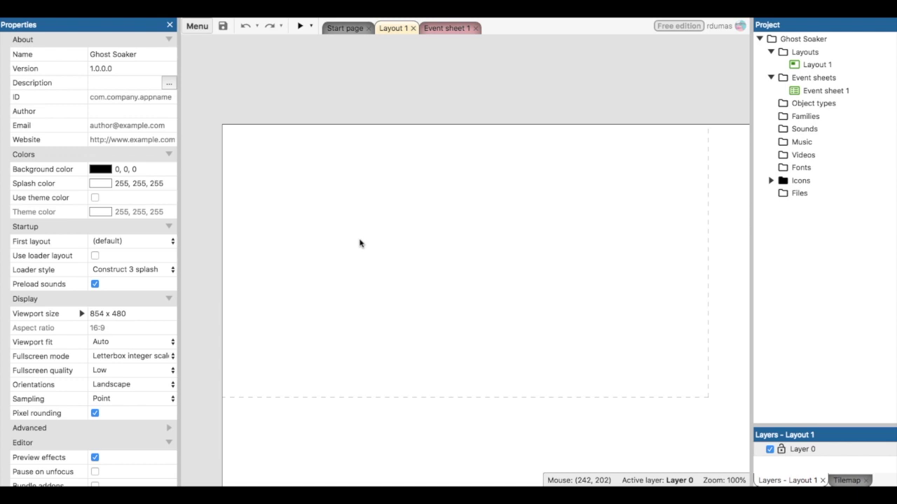
pyautogui.scroll(-2, 360, 244)
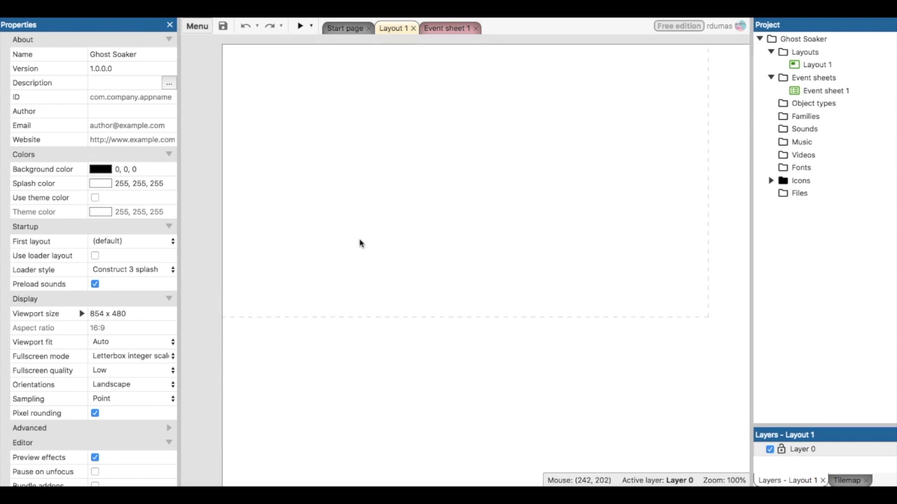
pyautogui.keyDown('ctrl'); pyautogui.scroll(-3, 359, 243); pyautogui.keyUp('ctrl')
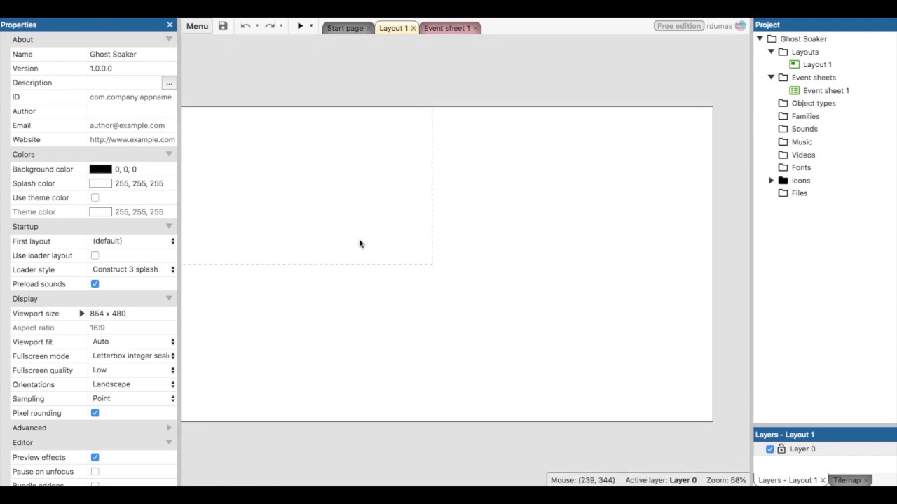
pyautogui.keyDown('ctrl'); pyautogui.scroll(-1, 465, 214); pyautogui.keyUp('ctrl')
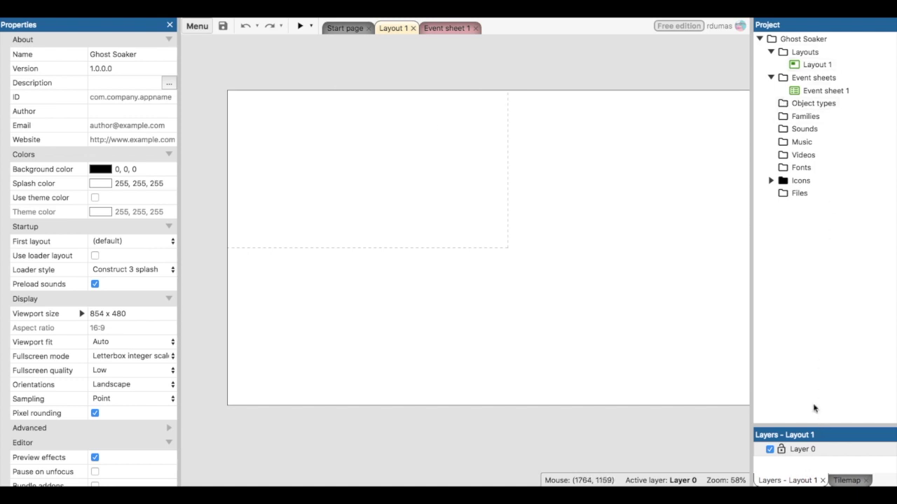
# Step: Close the Properties Bar and restore it to the workspace
pyautogui.click(169, 26)
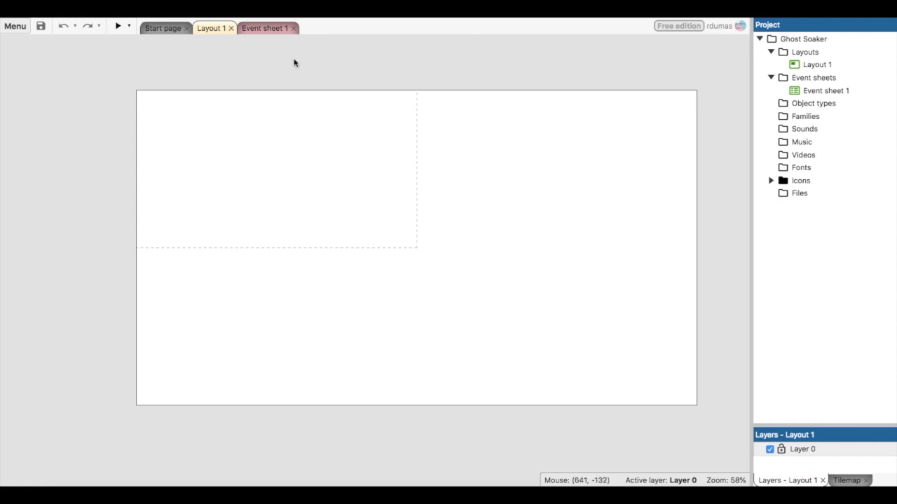
pyautogui.click(17, 28)
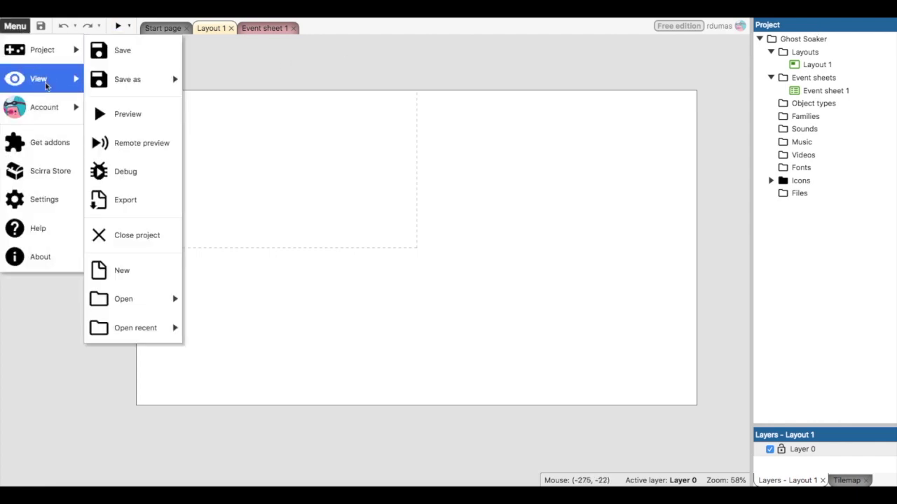
pyautogui.moveTo(59, 86)
pyautogui.moveTo(125, 85)
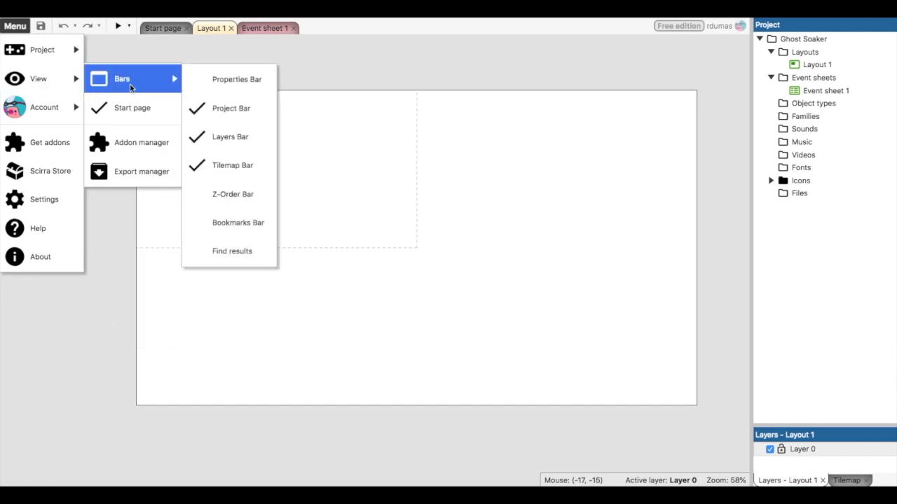
pyautogui.click(224, 81)
pyautogui.moveTo(182, 84); pyautogui.dragTo(2, 223)
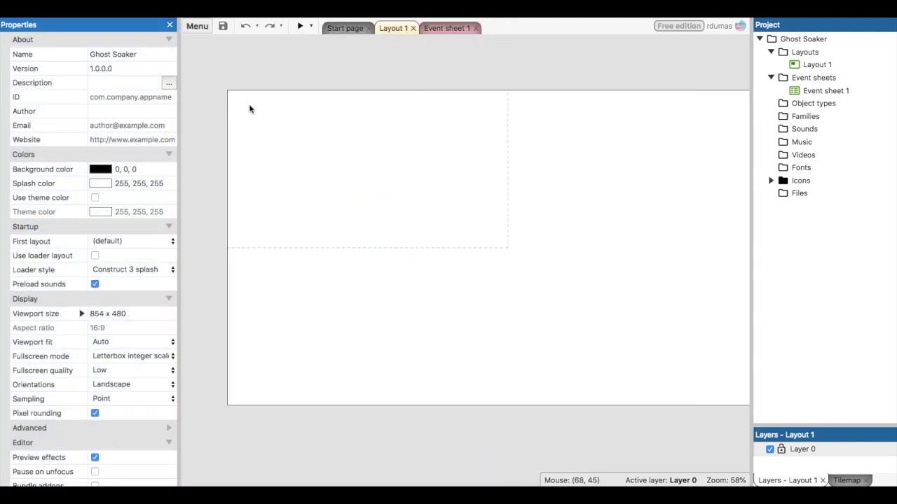
# Step: Insert a Tiled Background object in the layout at about 132, 184
pyautogui.doubleClick(267, 138)
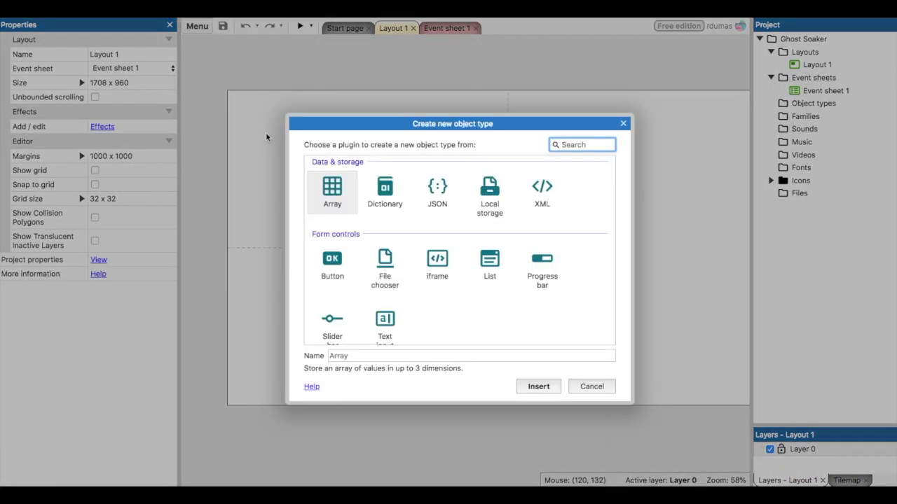
pyautogui.scroll(-4, 454, 275)
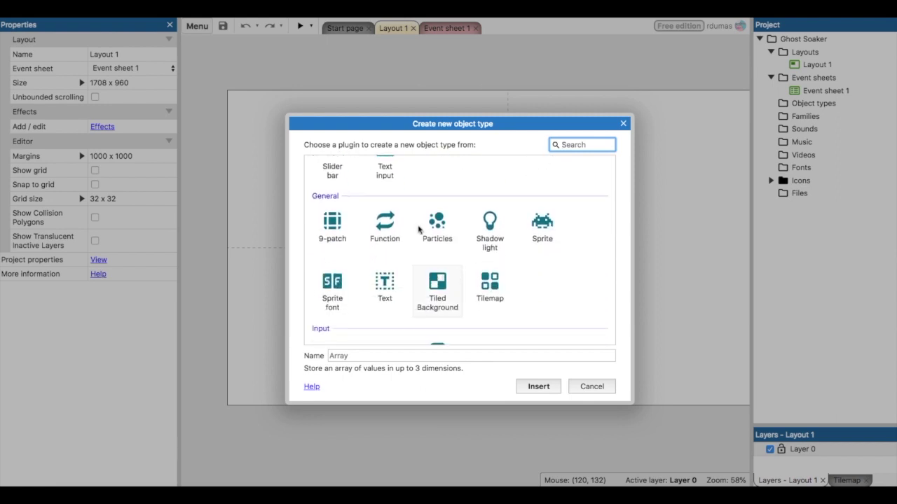
pyautogui.click(439, 294)
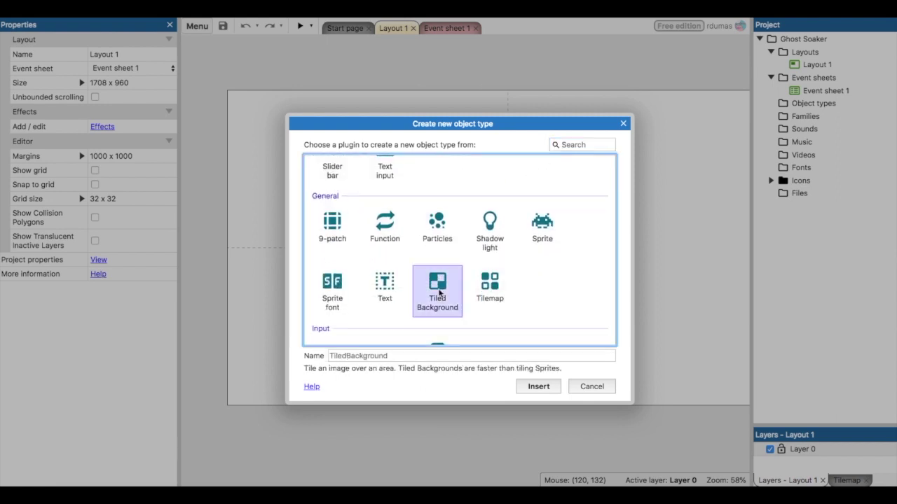
pyautogui.click(536, 386)
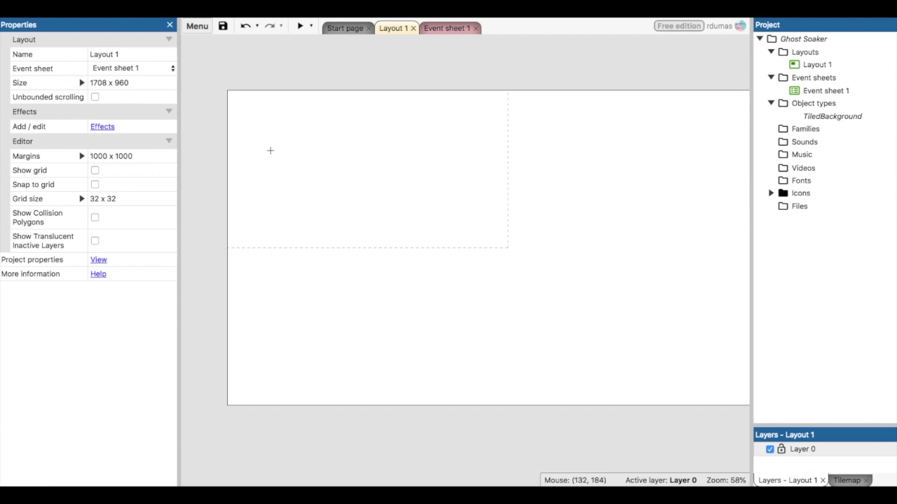
pyautogui.click(270, 150)
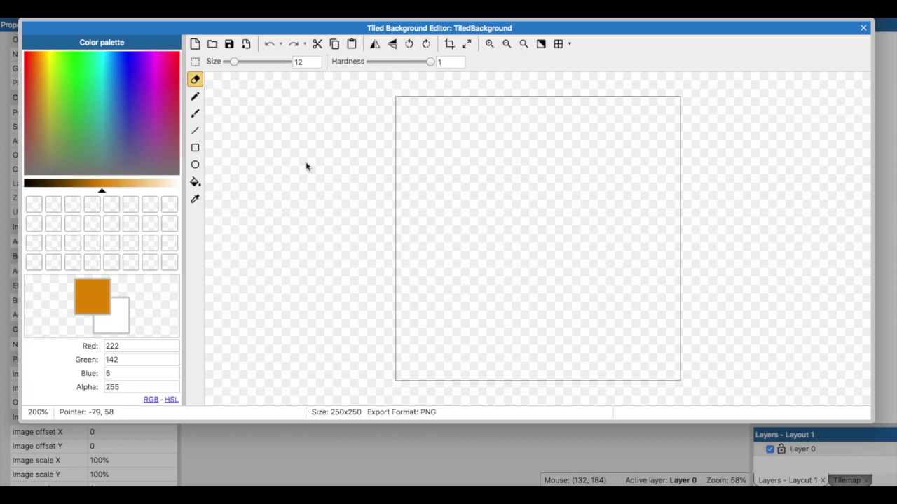
# Step: Load bg.png from the Ghost Soaker folder as the tiled background's image and close the image editor
pyautogui.click(211, 44)
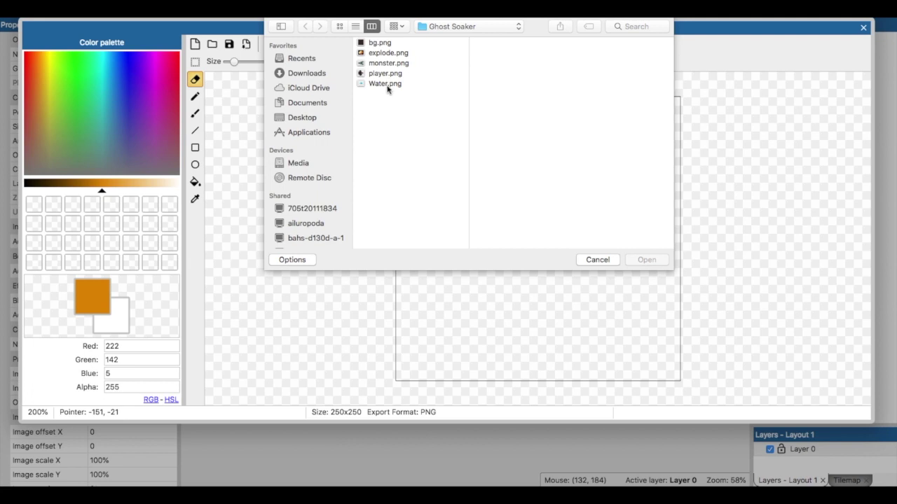
pyautogui.click(386, 42)
pyautogui.click(654, 259)
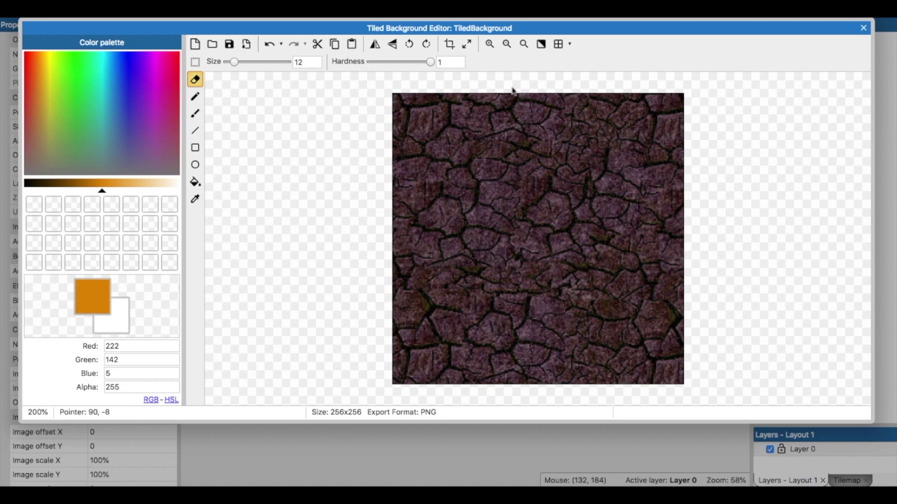
pyautogui.click(864, 28)
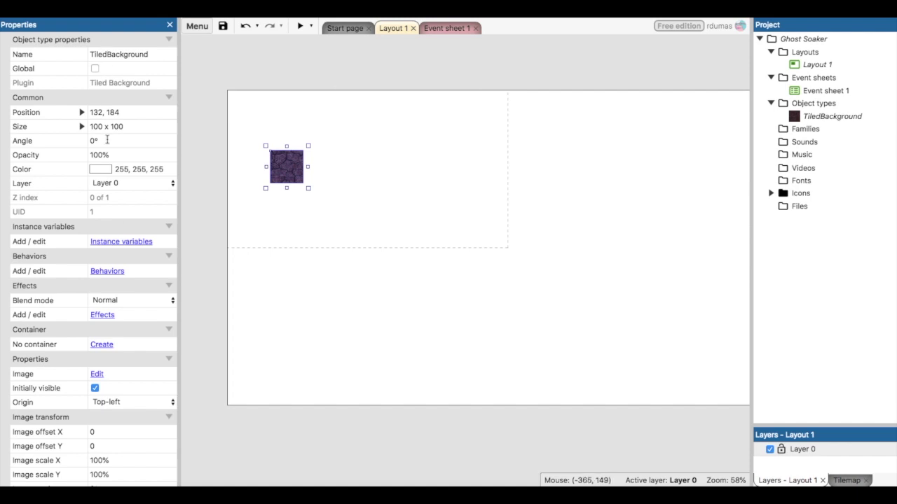
# Step: Set the tiled background's position to 0, 0 and its size to 1708 x 960
pyautogui.click(112, 114)
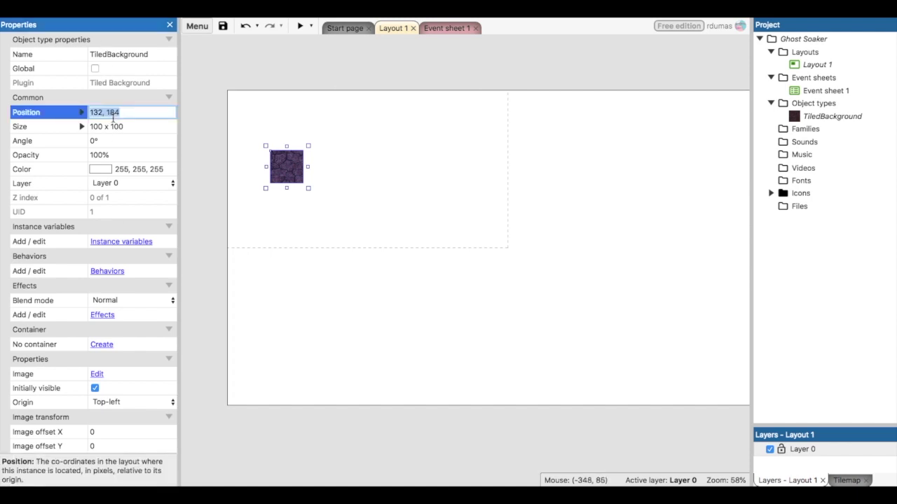
pyautogui.write('0, 0')
pyautogui.press('Tab')
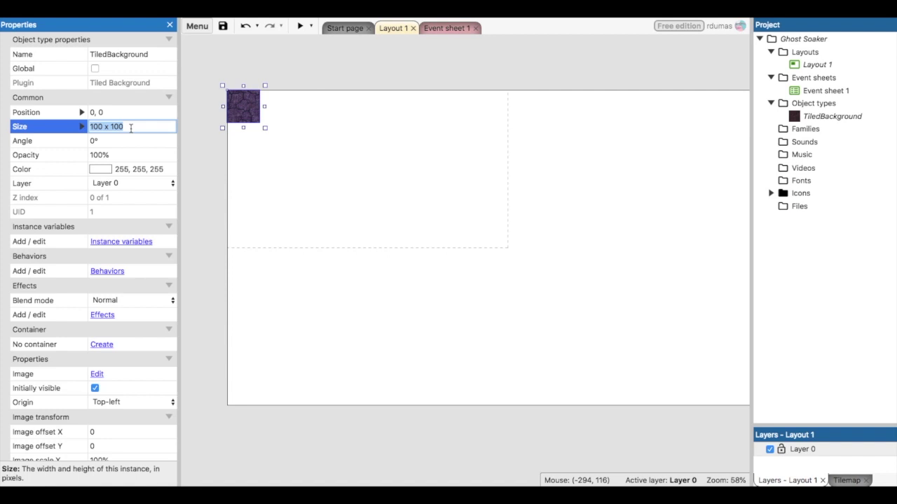
pyautogui.write('1708')
pyautogui.press('Tab')
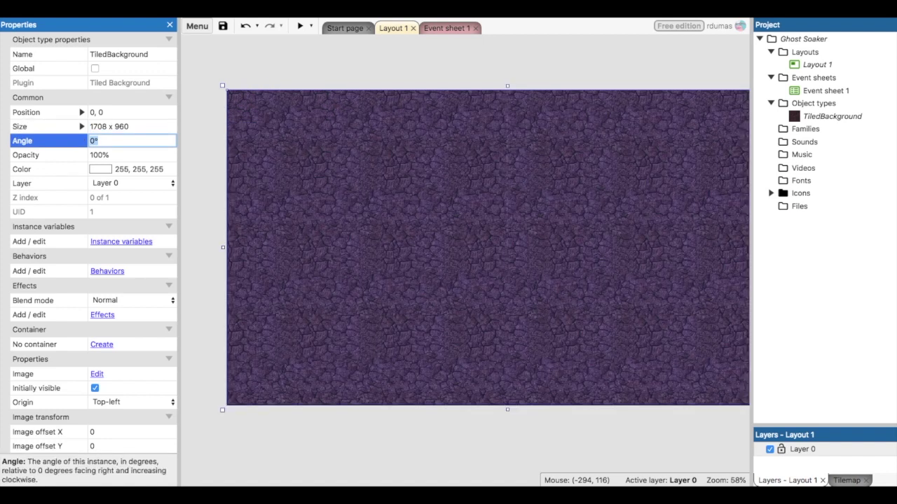
# Step: Try moving the tiled background to about -55, 62 and undo the move
pyautogui.keyDown('ctrl'); pyautogui.scroll(2, 433, 295); pyautogui.keyUp('ctrl')
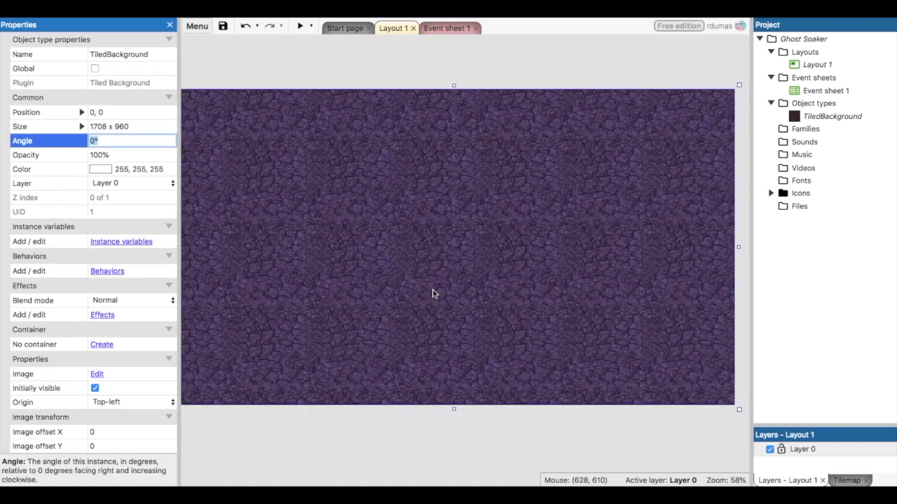
pyautogui.keyDown('ctrl'); pyautogui.scroll(-2, 433, 295); pyautogui.keyUp('ctrl')
pyautogui.keyDown('ctrl'); pyautogui.scroll(-2, 433, 295); pyautogui.keyUp('ctrl')
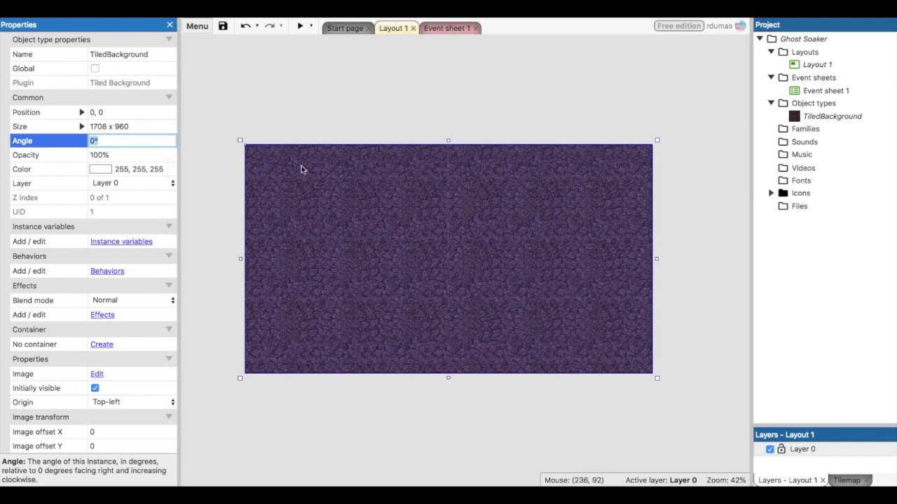
pyautogui.moveTo(381, 203); pyautogui.dragTo(363, 223)
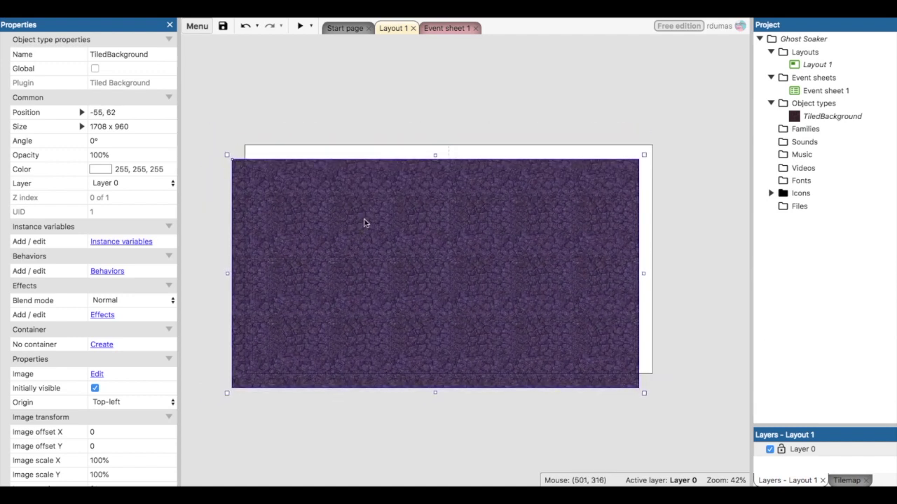
pyautogui.hotkey('ctrl', 'z')
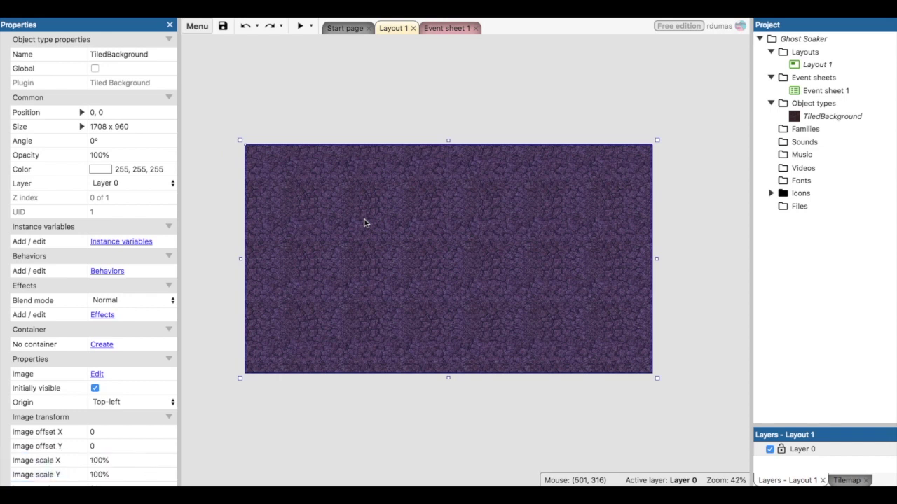
# Step: Lock the tiled background so it cannot be selected or moved in the layout
pyautogui.rightClick(364, 223)
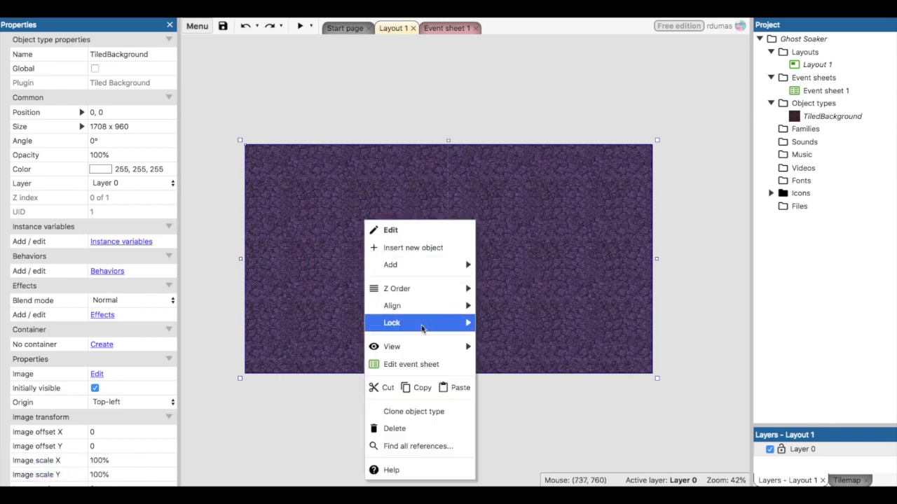
pyautogui.moveTo(423, 324)
pyautogui.click(529, 334)
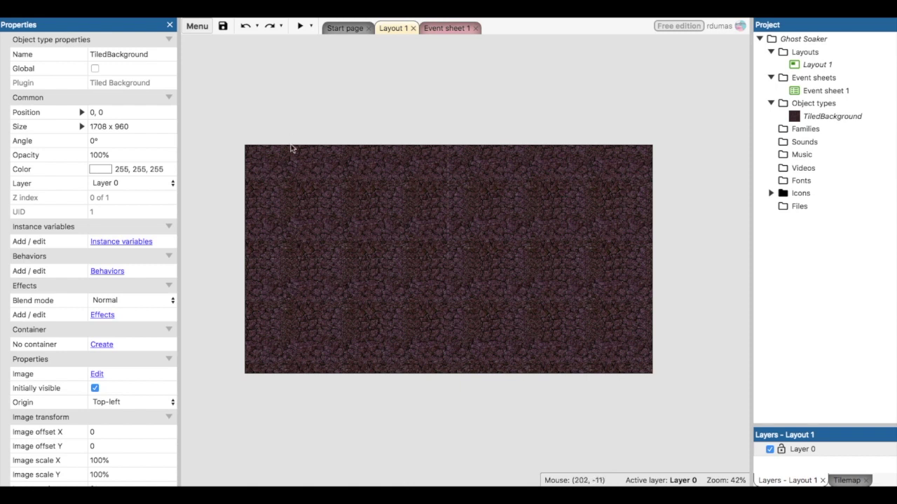
# Step: Insert a Sprite object over the background in the layout's upper-left area, at about 231, 178
pyautogui.rightClick(307, 182)
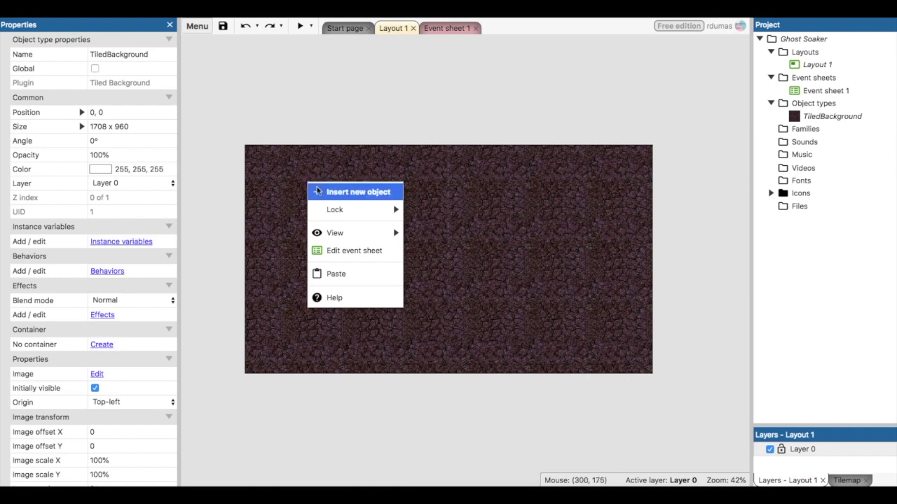
pyautogui.click(318, 192)
pyautogui.scroll(-5, 472, 276)
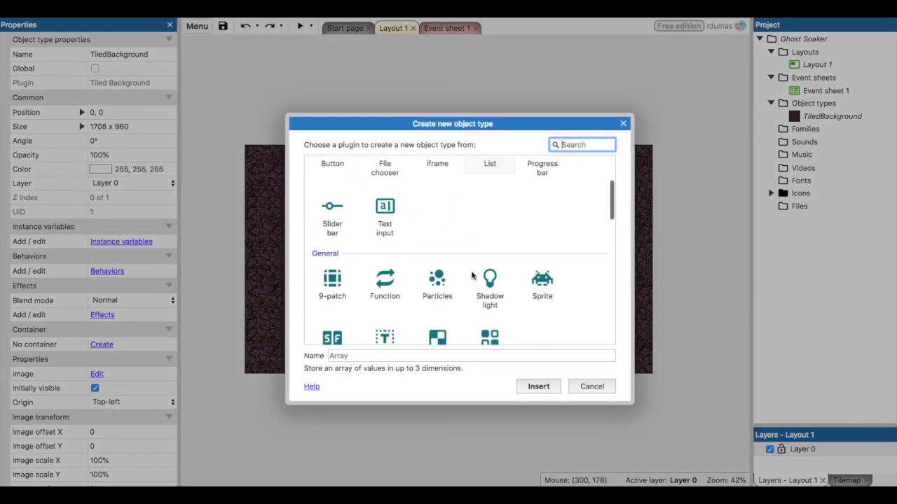
pyautogui.click(538, 176)
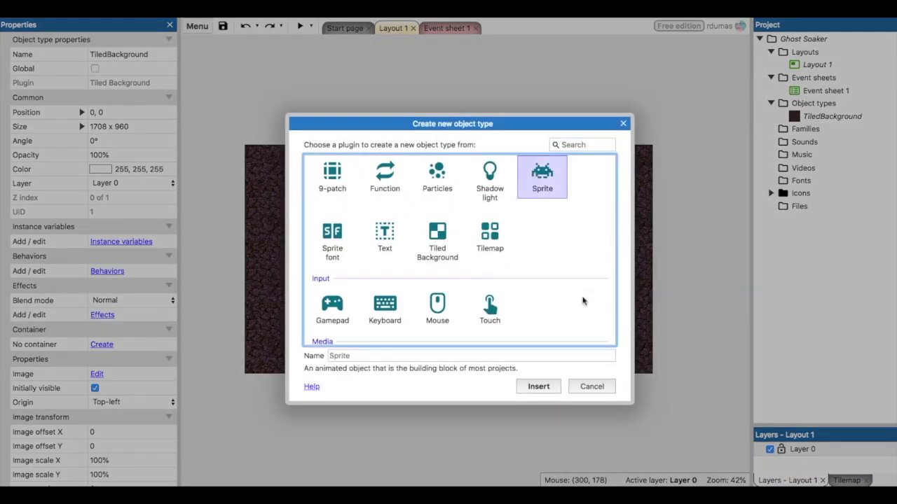
pyautogui.click(540, 388)
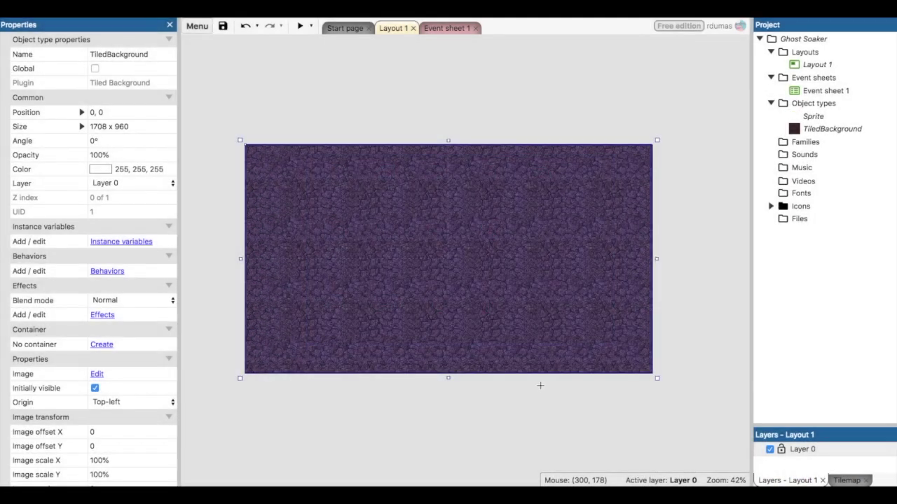
pyautogui.click(313, 199)
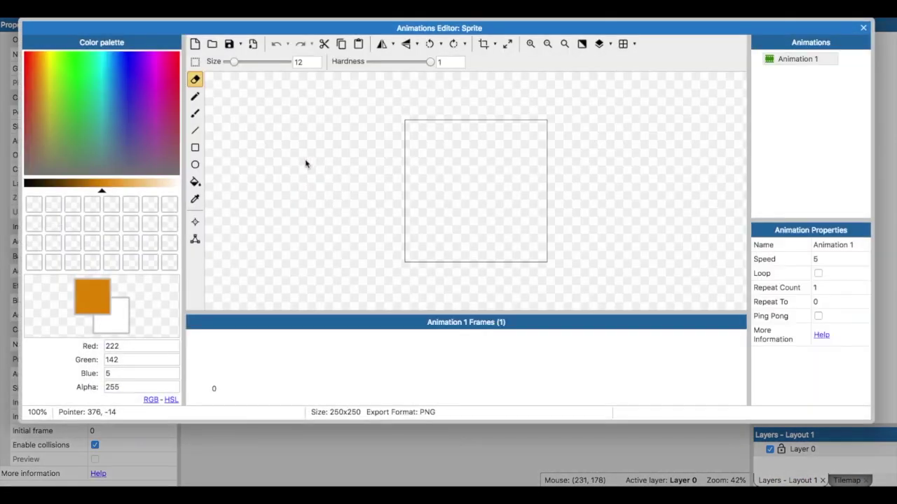
# Step: Load player.png from the Ghost Soaker folder into the sprite's first Animation 1 frame
pyautogui.click(212, 43)
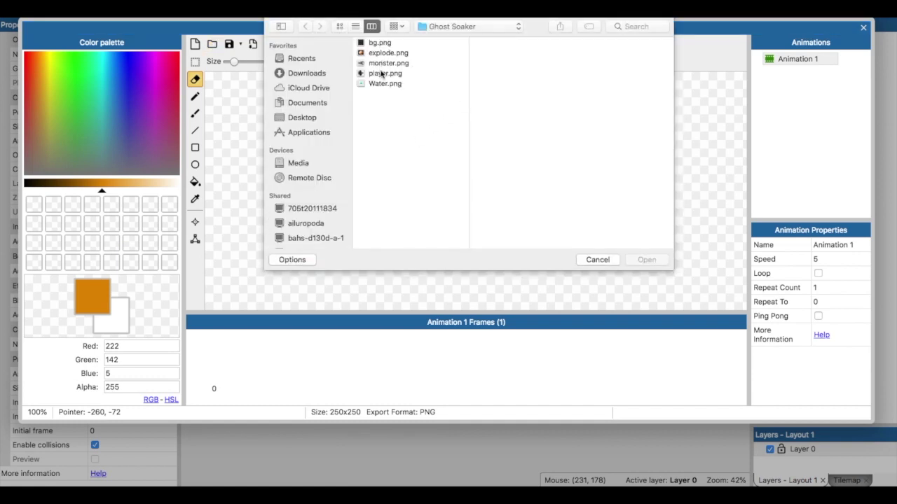
pyautogui.click(382, 74)
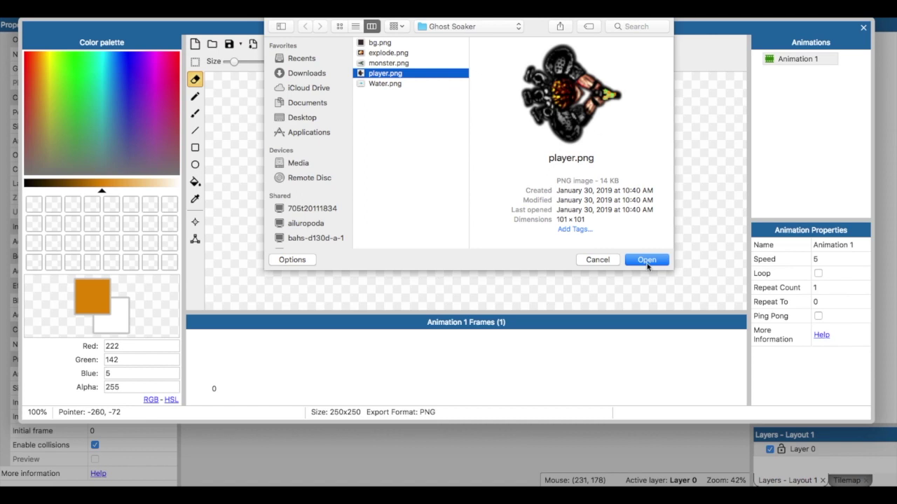
pyautogui.click(646, 260)
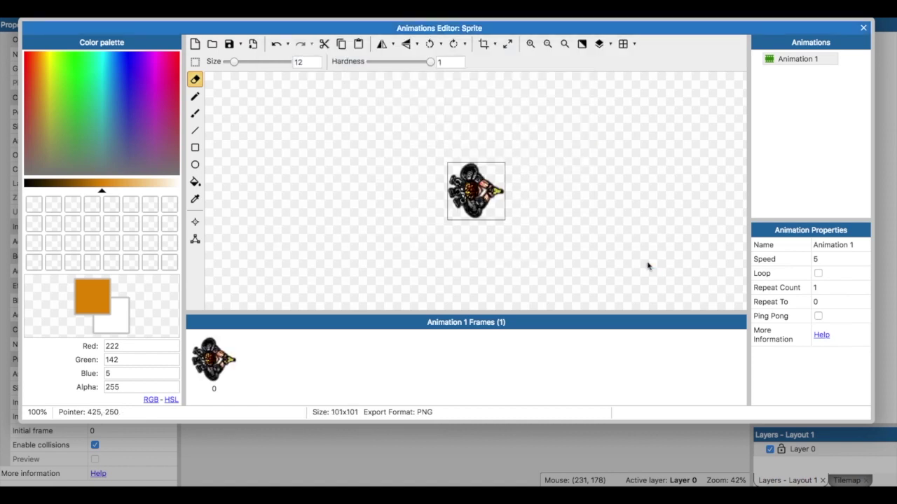
# Step: Close the player sprite's image editing and insert another Sprite object beside the player, at about 613, 209
pyautogui.click(863, 29)
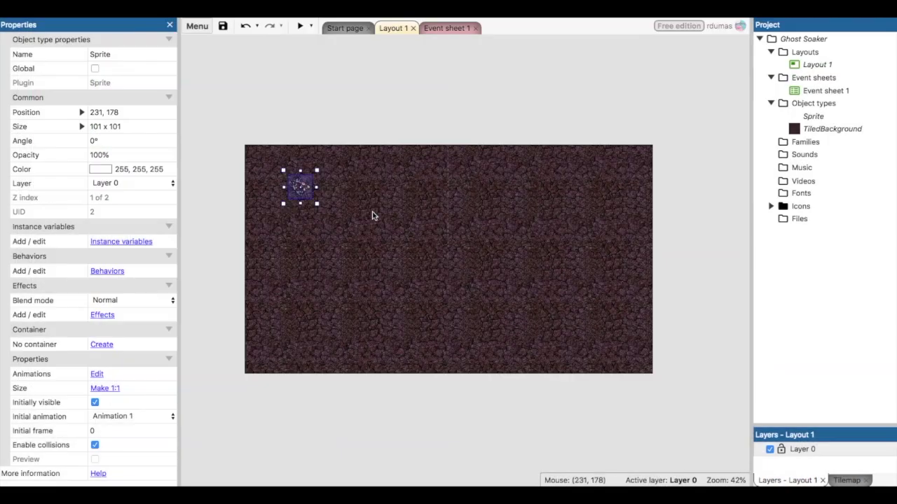
pyautogui.click(359, 187)
pyautogui.rightClick(359, 187)
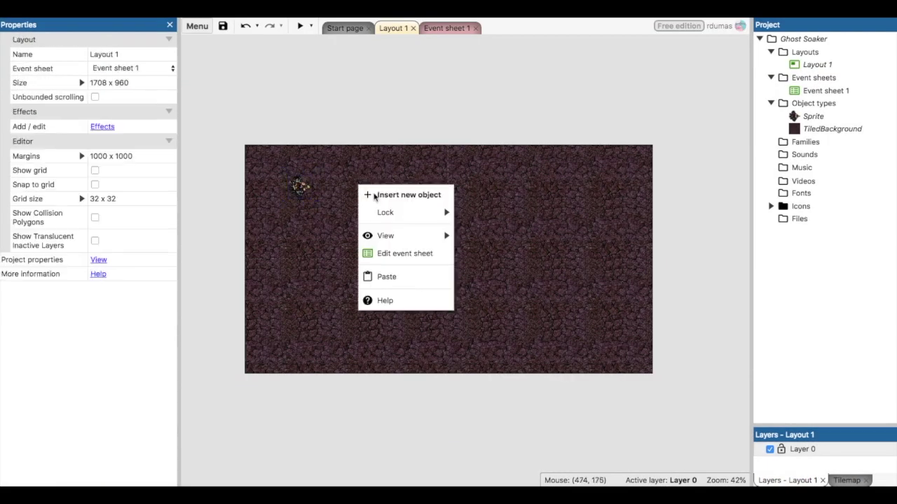
pyautogui.click(392, 197)
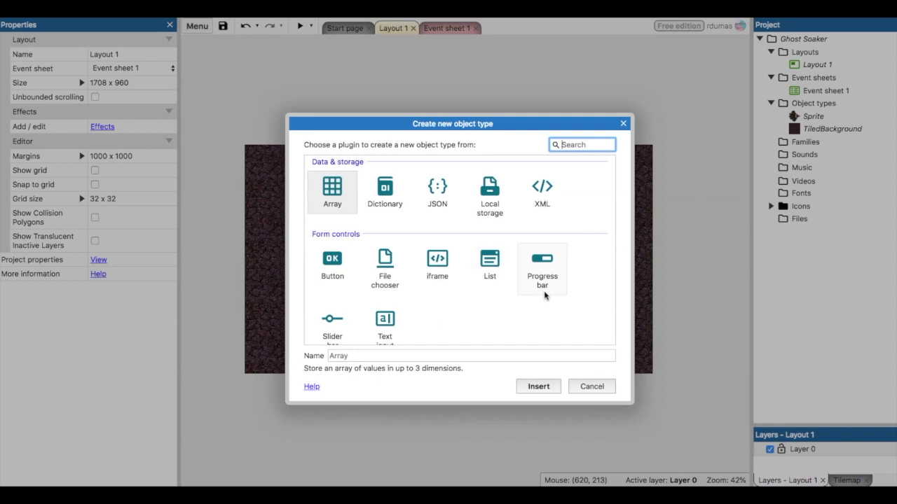
pyautogui.scroll(-5, 545, 291)
pyautogui.click(543, 221)
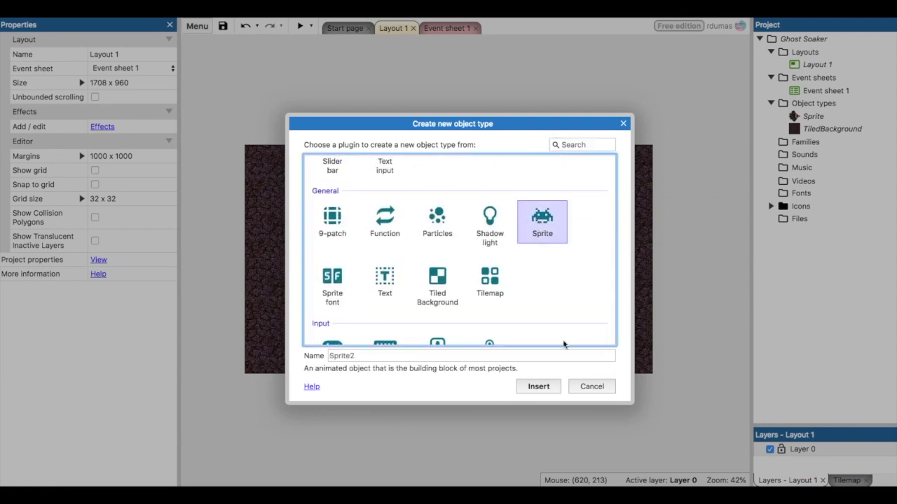
pyautogui.click(538, 386)
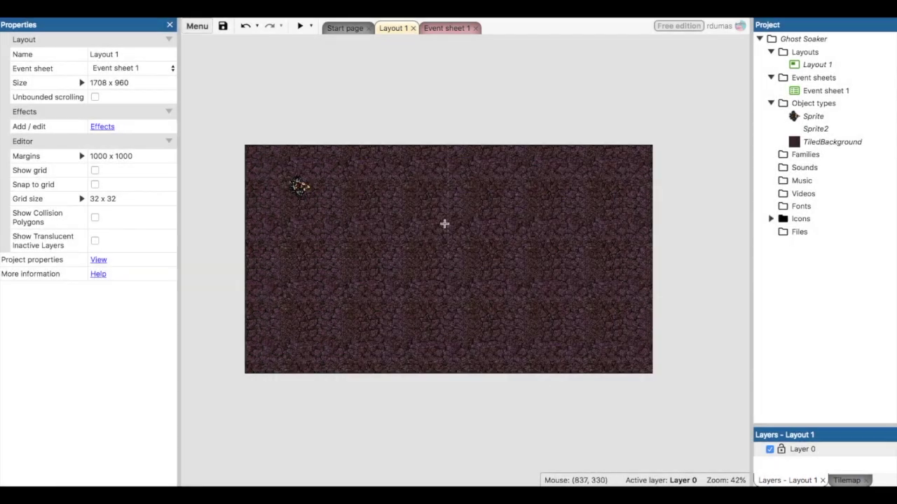
pyautogui.click(391, 194)
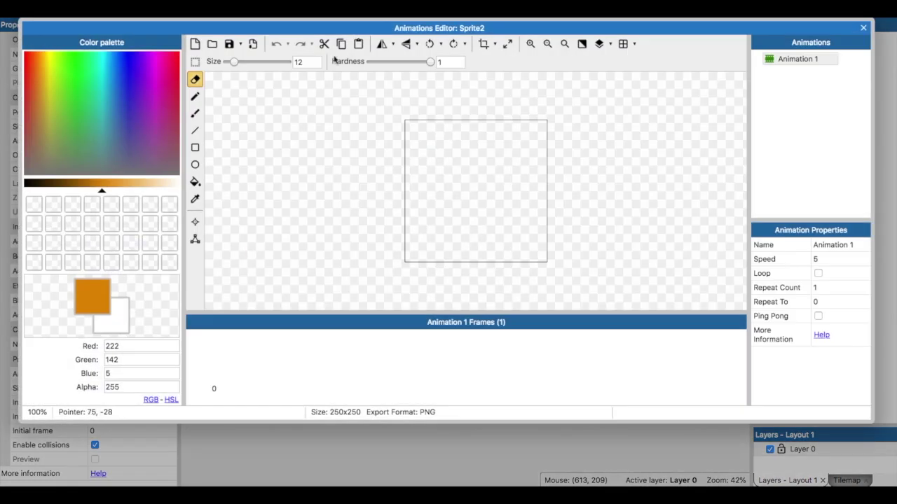
# Step: Load monster.png from the Ghost Soaker folder into the new sprite's first Animation 1 frame and close its animations editor
pyautogui.click(213, 45)
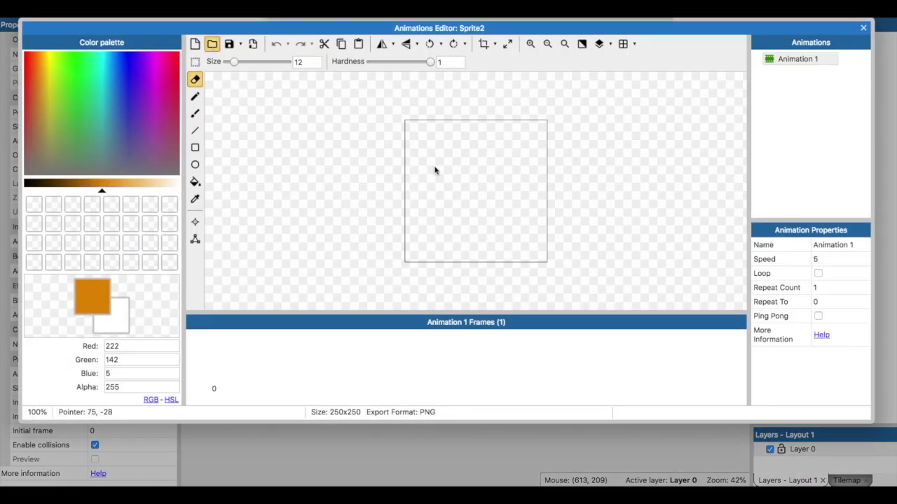
pyautogui.click(390, 63)
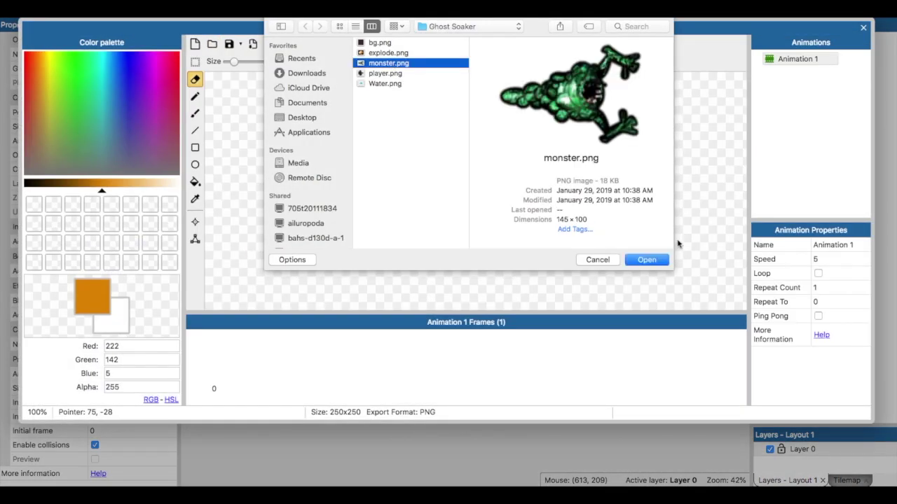
pyautogui.click(648, 260)
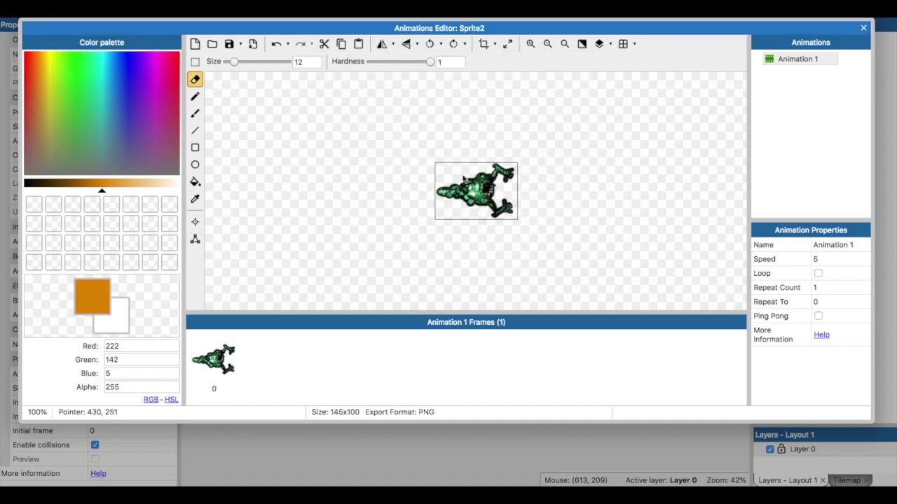
pyautogui.click(865, 28)
# Step: Insert a third Sprite object outside the layout, above the player, at about 300, -173
pyautogui.click(330, 248)
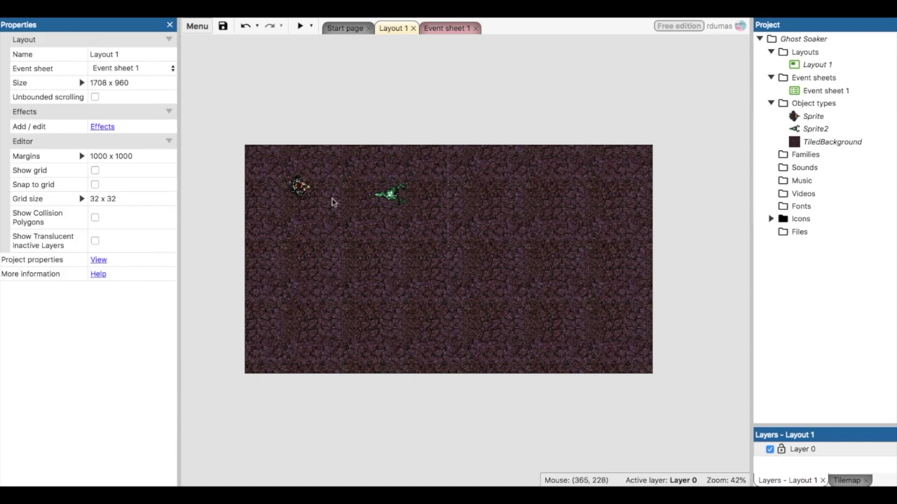
pyautogui.rightClick(334, 203)
pyautogui.click(354, 205)
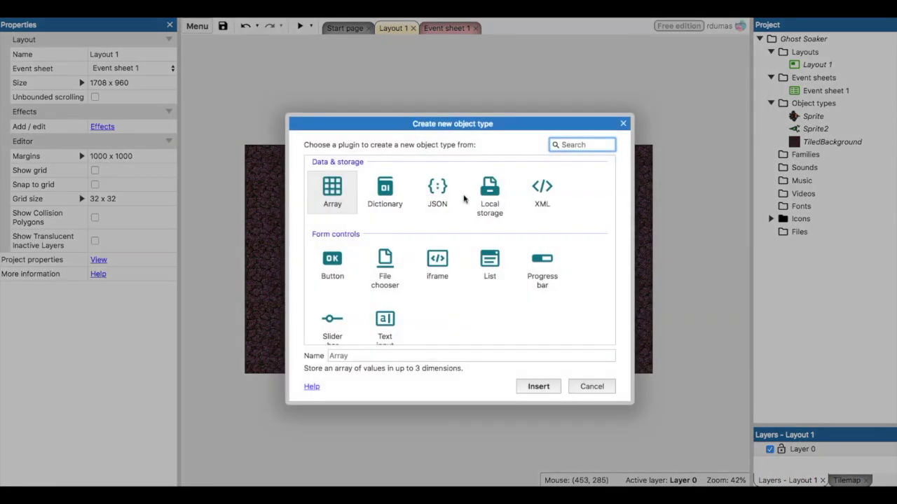
pyautogui.scroll(-8, 440, 339)
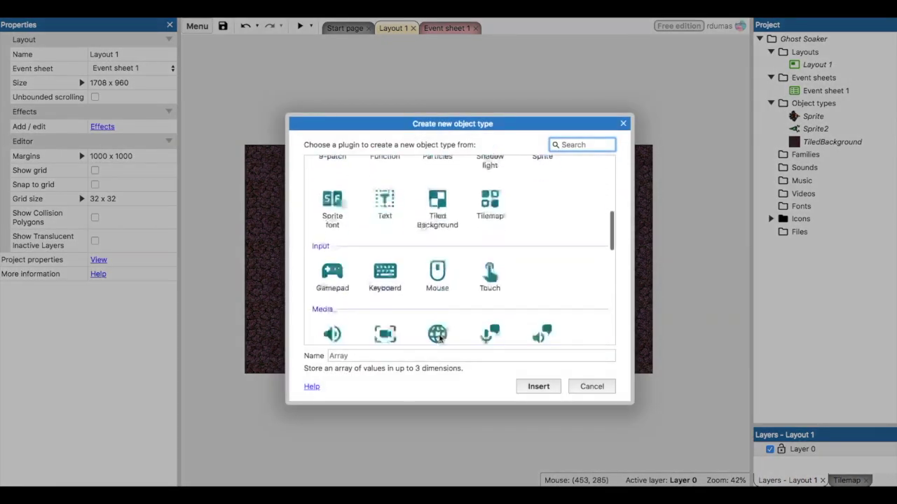
pyautogui.scroll(-3, 439, 339)
pyautogui.scroll(7, 439, 338)
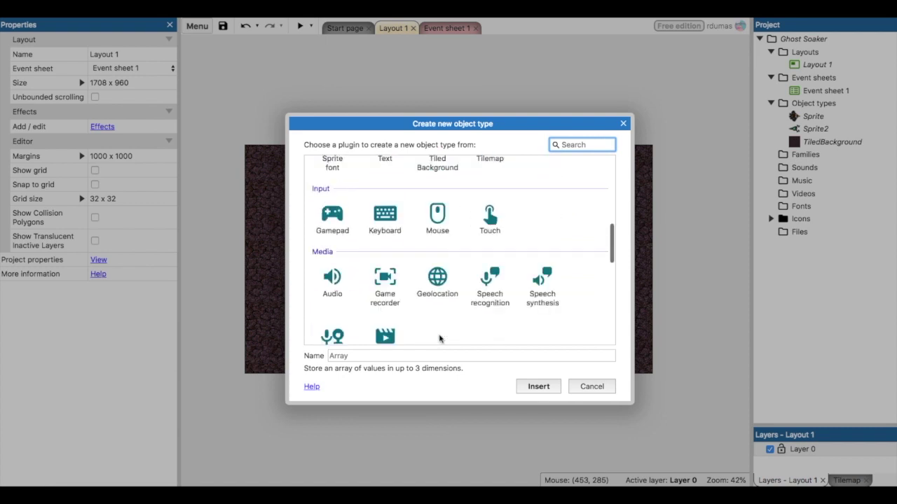
pyautogui.click(545, 287)
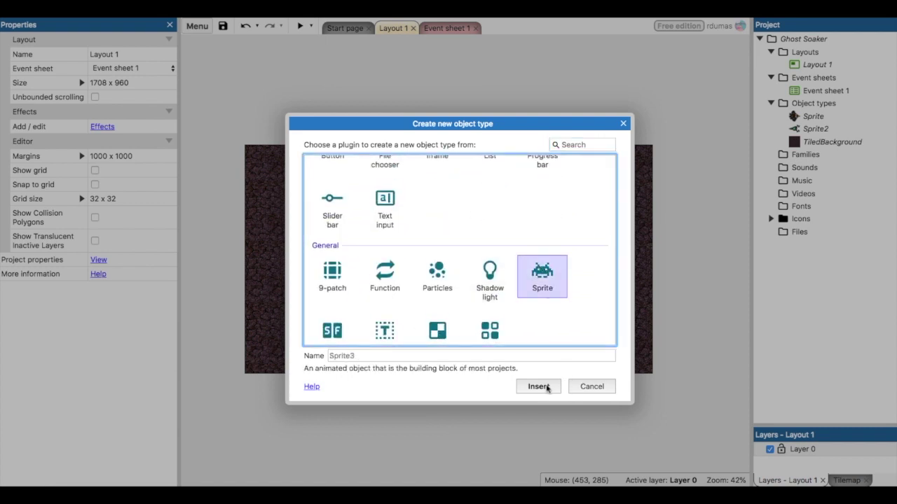
pyautogui.click(538, 387)
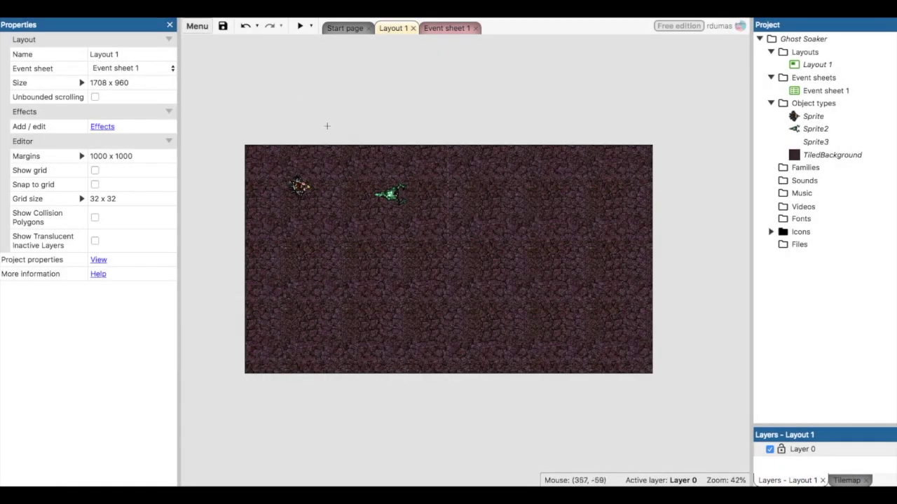
pyautogui.click(317, 103)
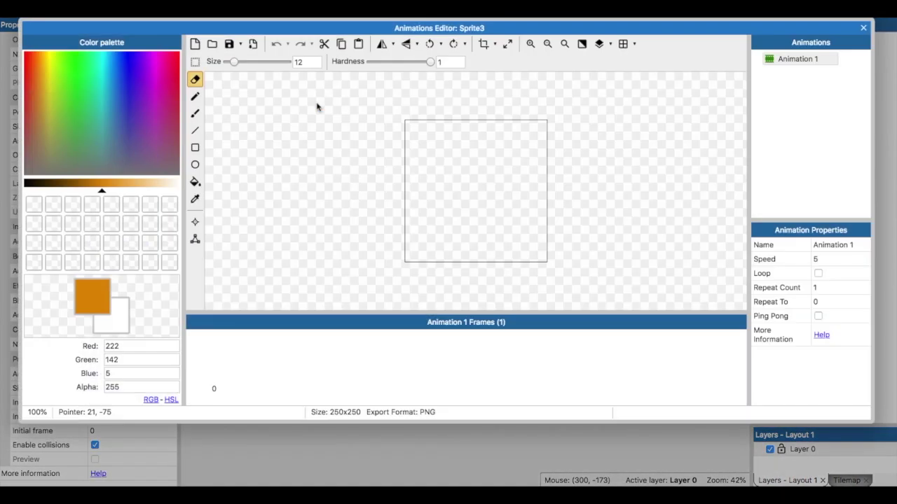
# Step: Load Water.png from the Ghost Soaker folder into the third sprite's first frame and close its animations editor
pyautogui.click(212, 44)
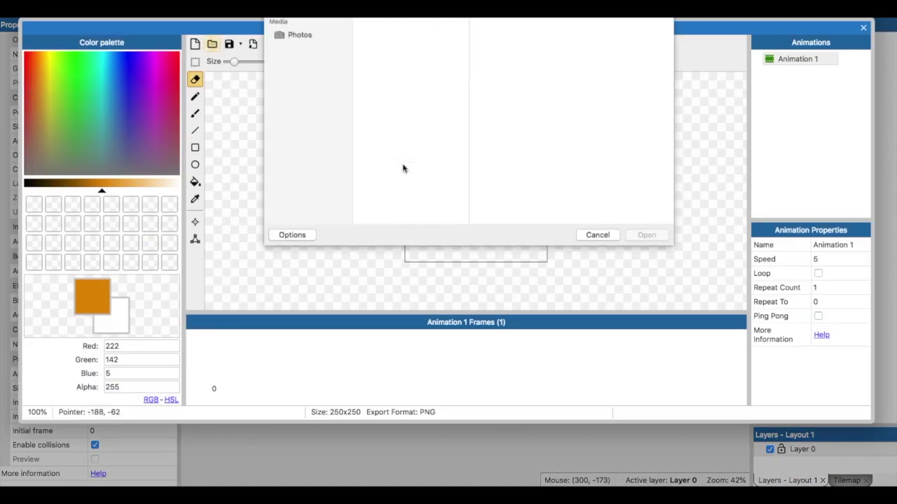
pyautogui.click(387, 84)
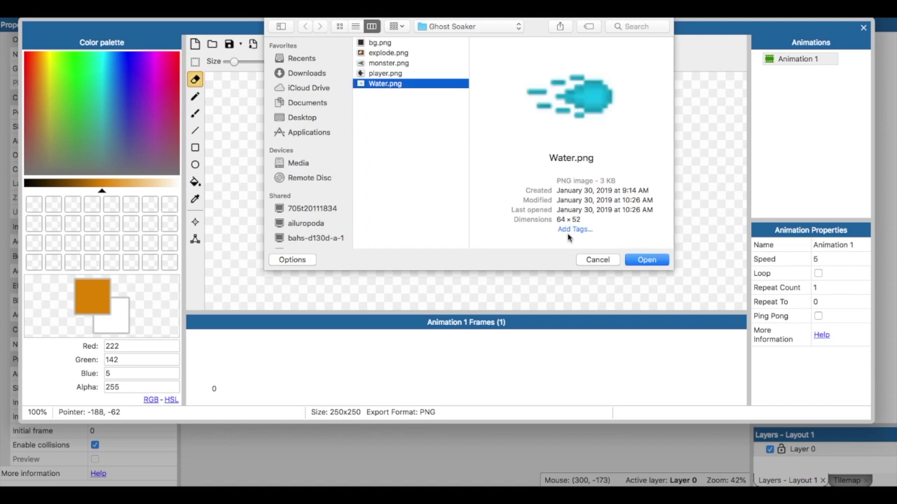
pyautogui.click(639, 261)
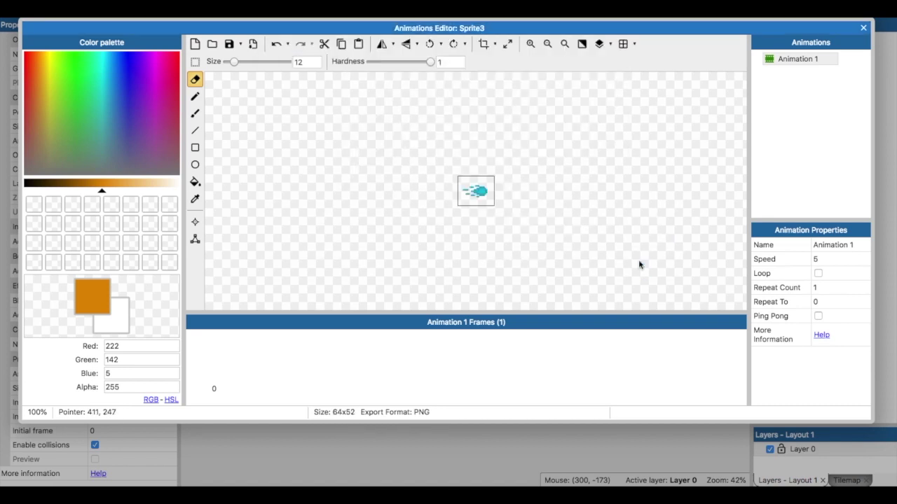
pyautogui.click(863, 27)
# Step: Insert a fourth Sprite object outside the layout, beside the water sprite, at about 513, -159
pyautogui.click(344, 124)
pyautogui.rightClick(344, 124)
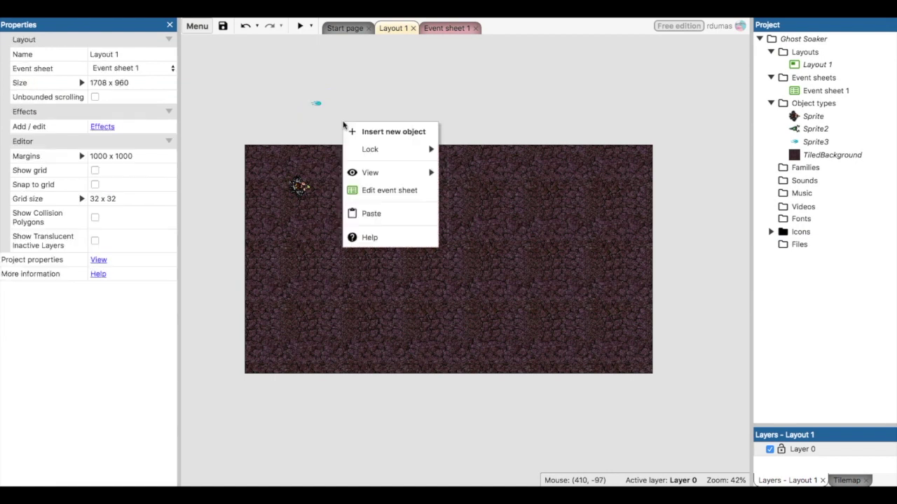
pyautogui.click(356, 133)
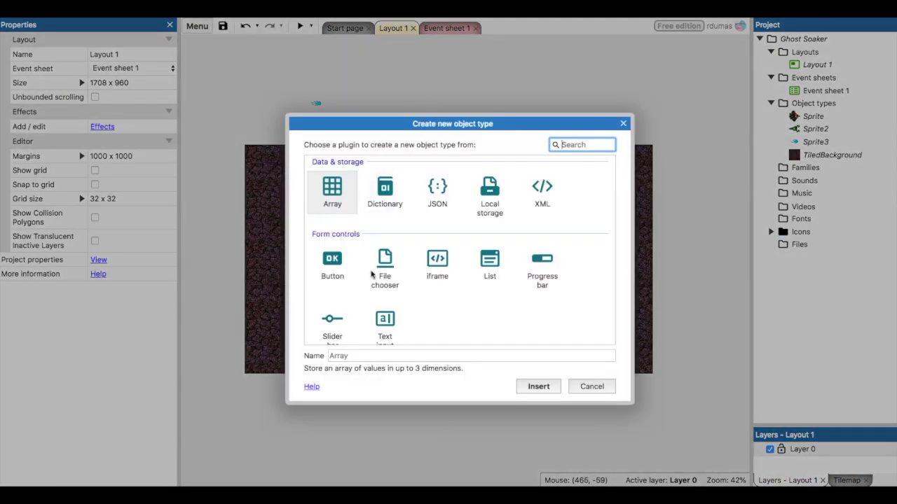
pyautogui.scroll(-3, 402, 305)
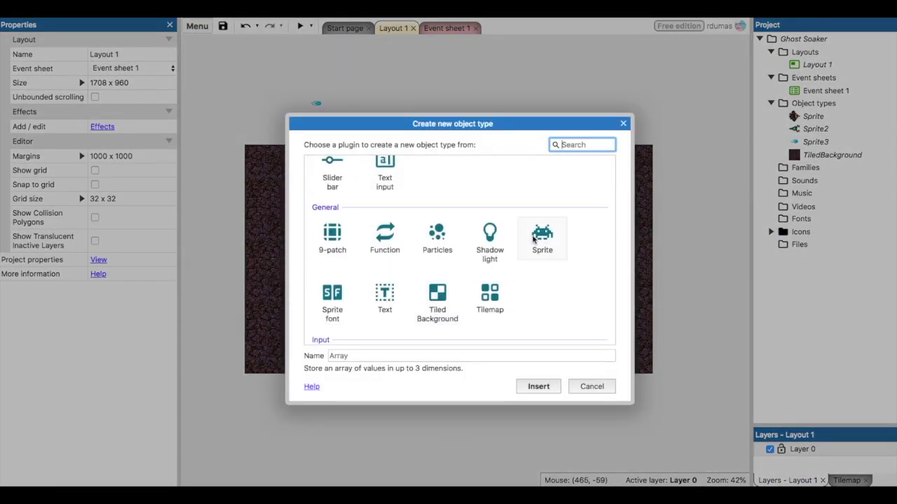
pyautogui.click(533, 239)
pyautogui.click(539, 386)
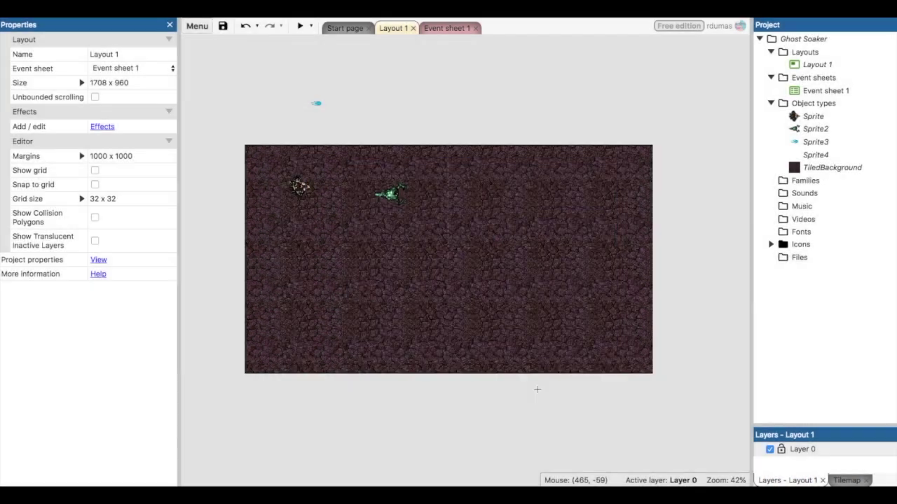
pyautogui.click(367, 107)
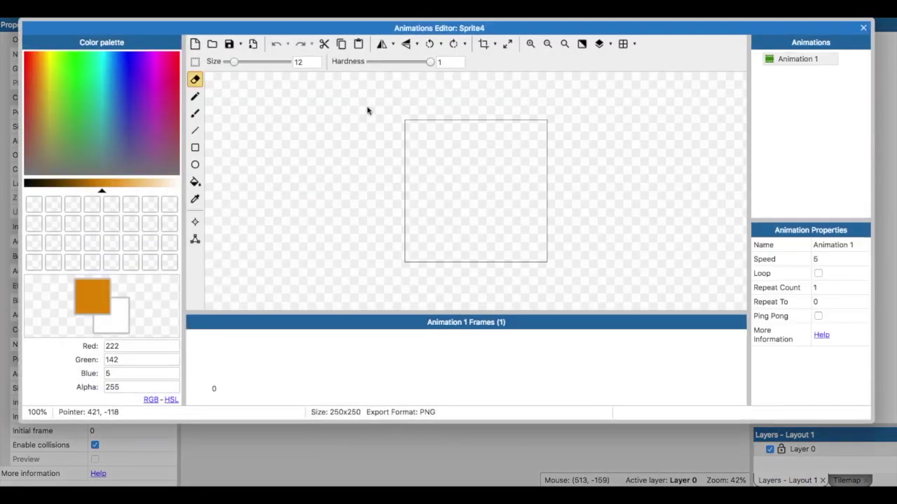
# Step: Load explode.png from the Ghost Soaker folder into the fourth sprite's first frame and close its animations editor
pyautogui.click(213, 44)
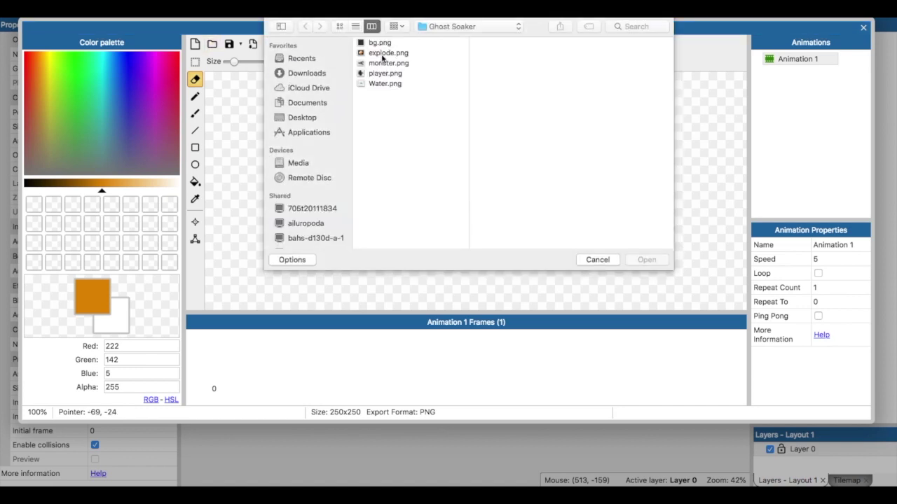
pyautogui.click(384, 53)
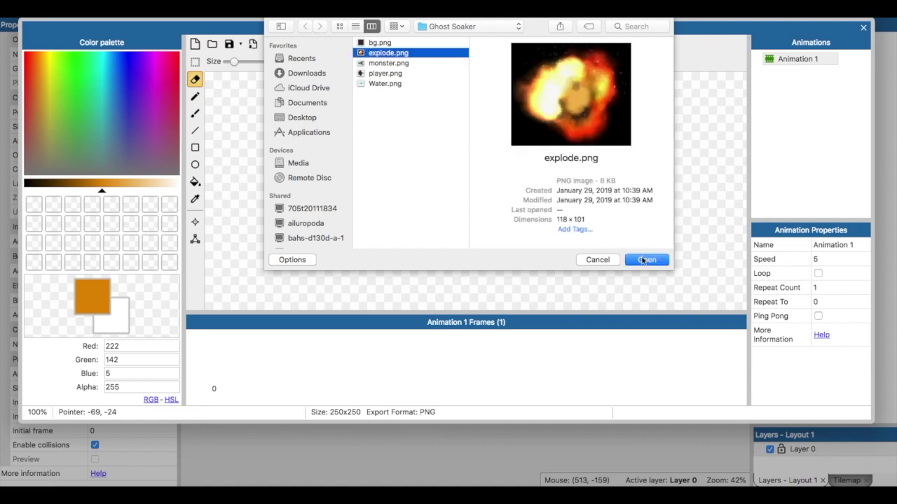
pyautogui.click(644, 260)
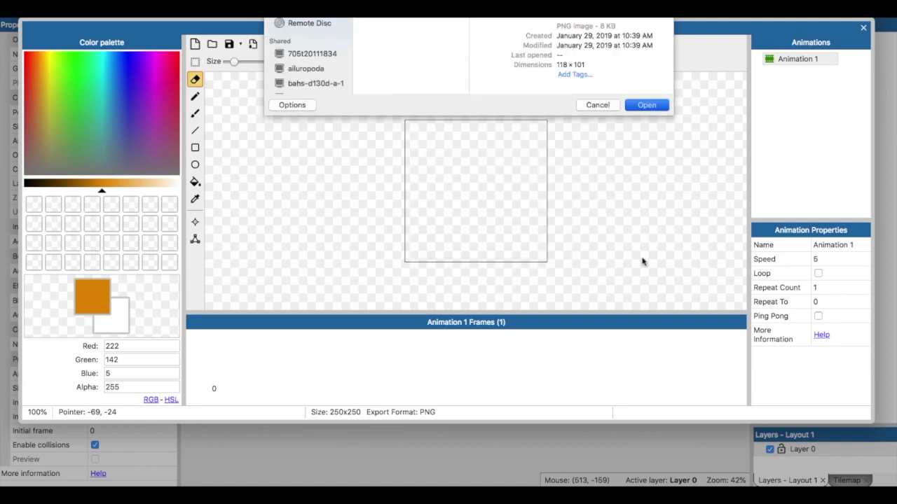
pyautogui.click(863, 28)
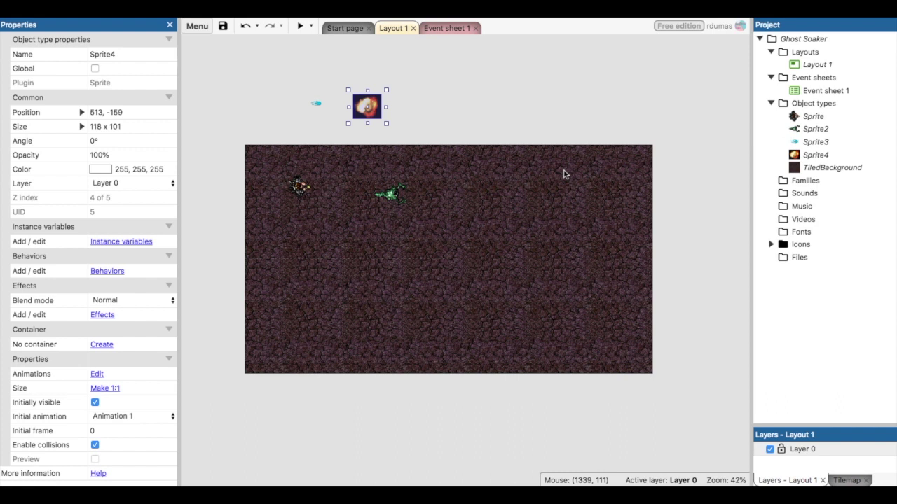
# Step: Add a Keyboard input object to the project, keeping its default name
pyautogui.click(419, 164)
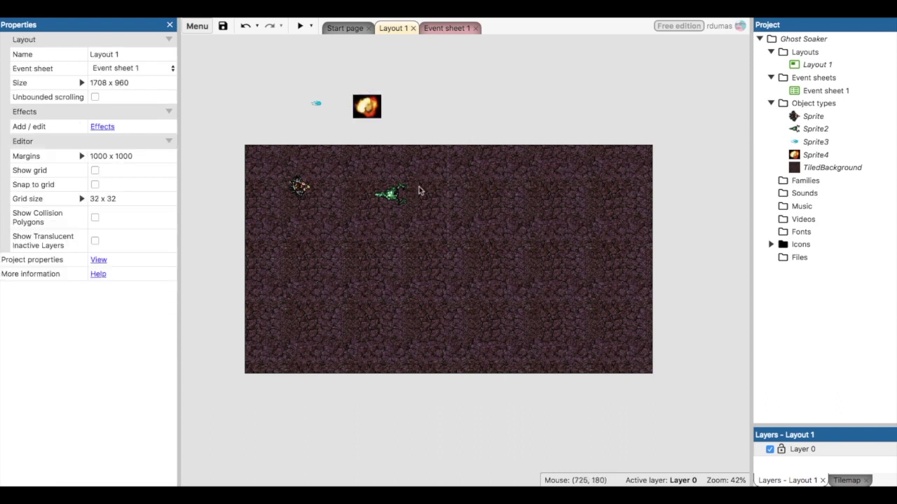
pyautogui.rightClick(419, 190)
pyautogui.click(429, 195)
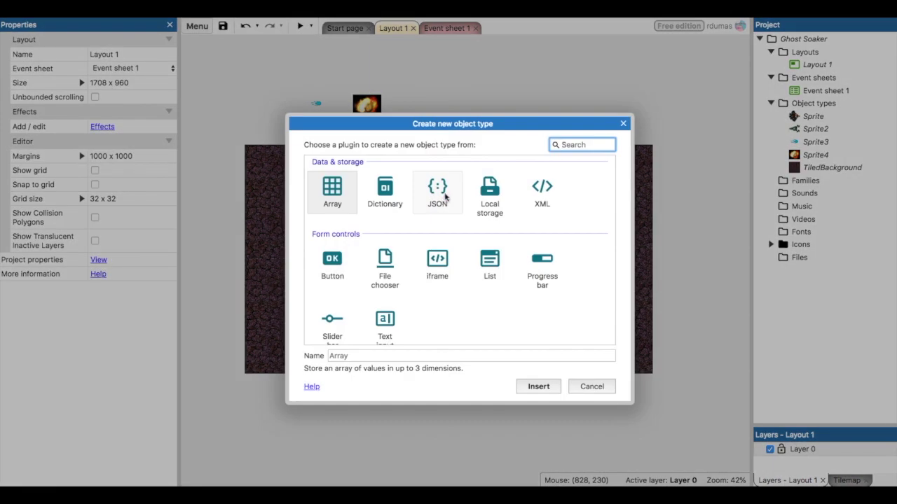
pyautogui.scroll(-6, 485, 275)
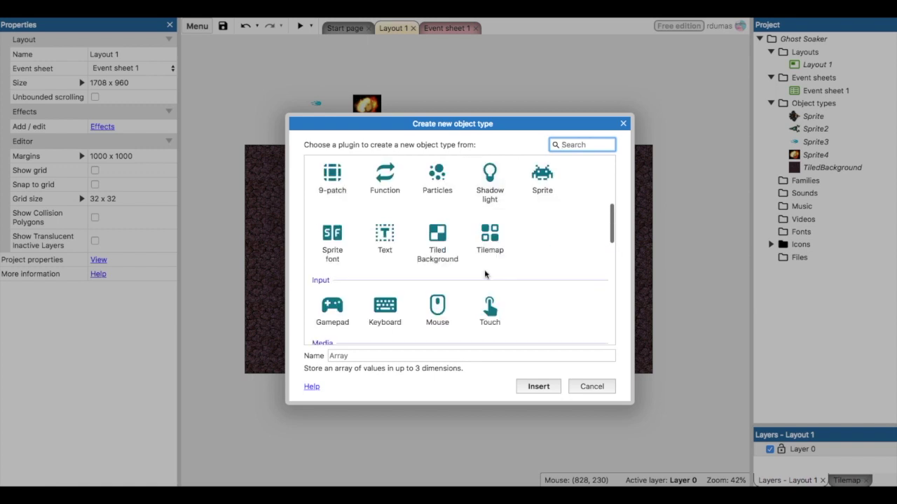
pyautogui.scroll(-2, 485, 274)
pyautogui.click(385, 243)
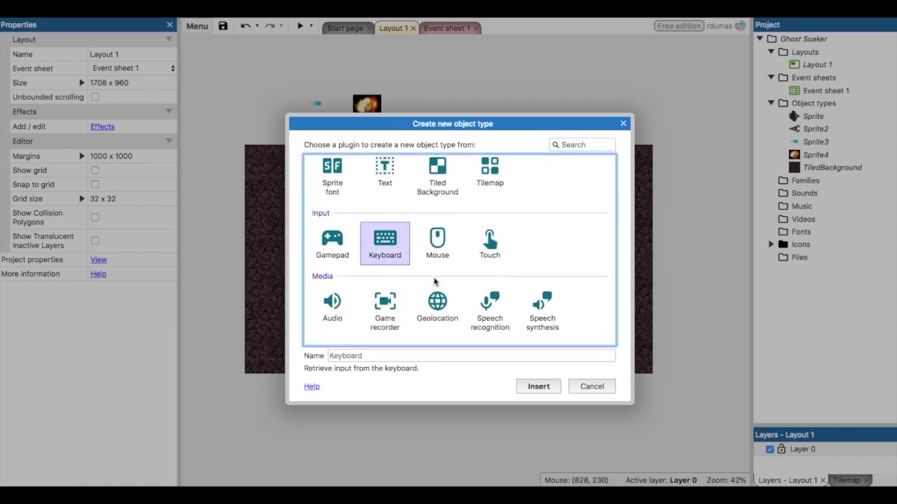
pyautogui.click(539, 386)
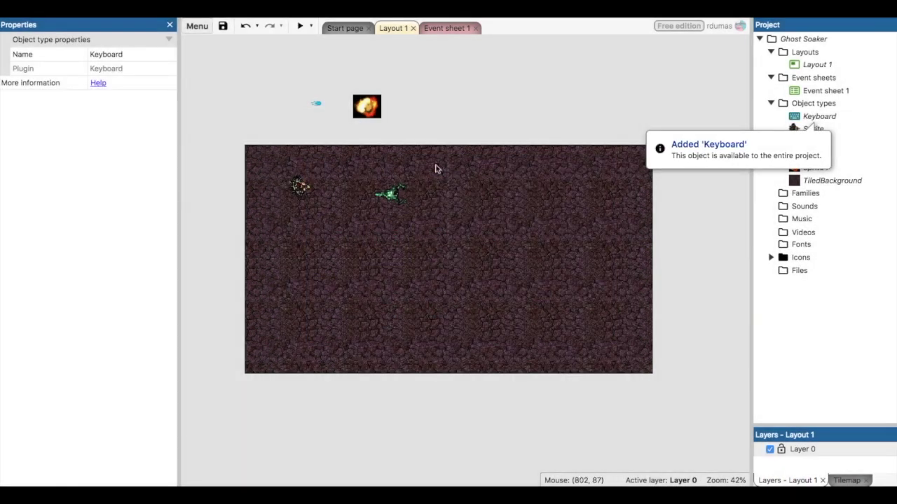
# Step: Add a Mouse input object to the project, keeping its default name
pyautogui.rightClick(437, 171)
pyautogui.click(451, 176)
pyautogui.scroll(-7, 385, 211)
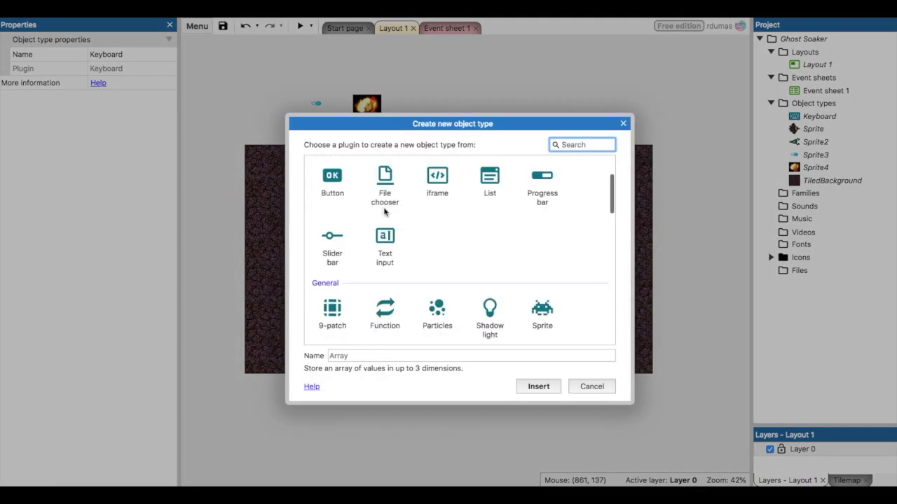
pyautogui.scroll(-1, 384, 212)
pyautogui.click(384, 207)
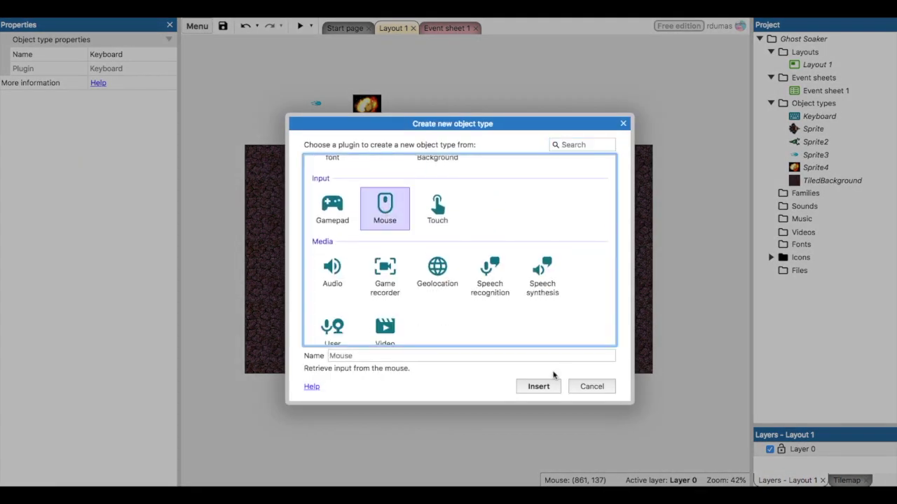
pyautogui.click(539, 386)
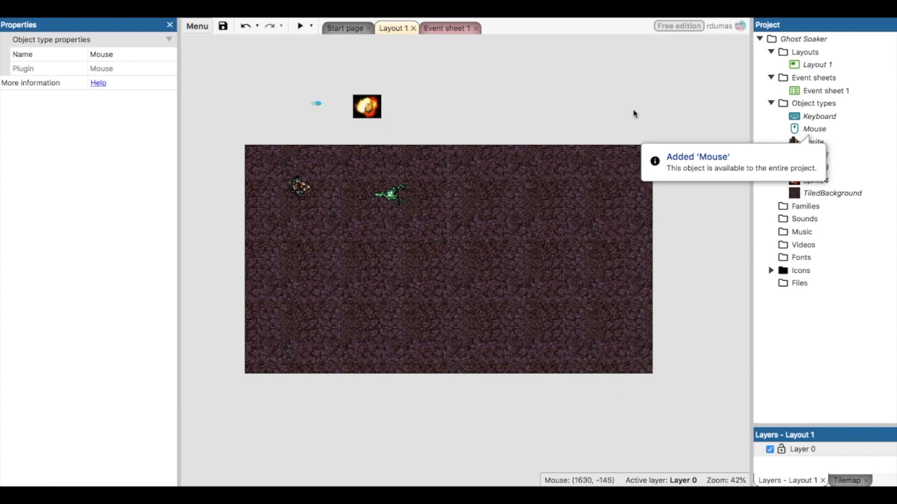
pyautogui.click(717, 166)
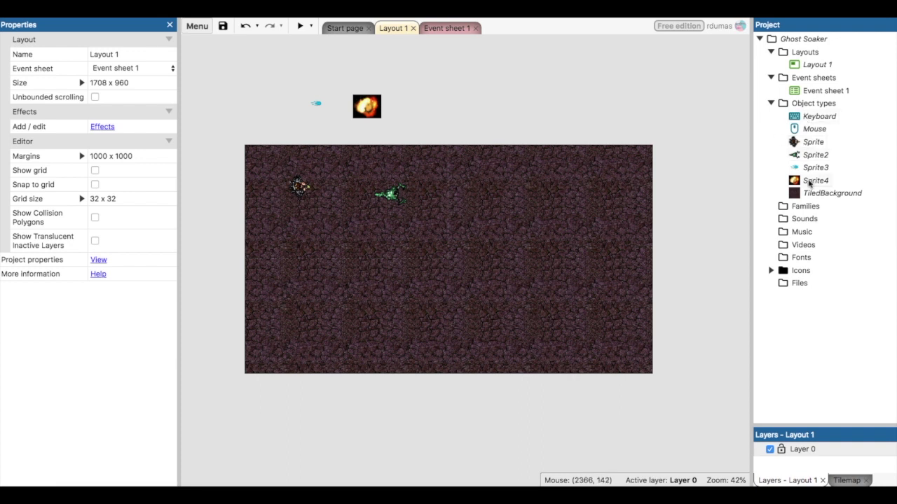
# Step: Rename the first sprite, the character on the layout's left side, as Player
pyautogui.click(812, 144)
pyautogui.click(813, 143)
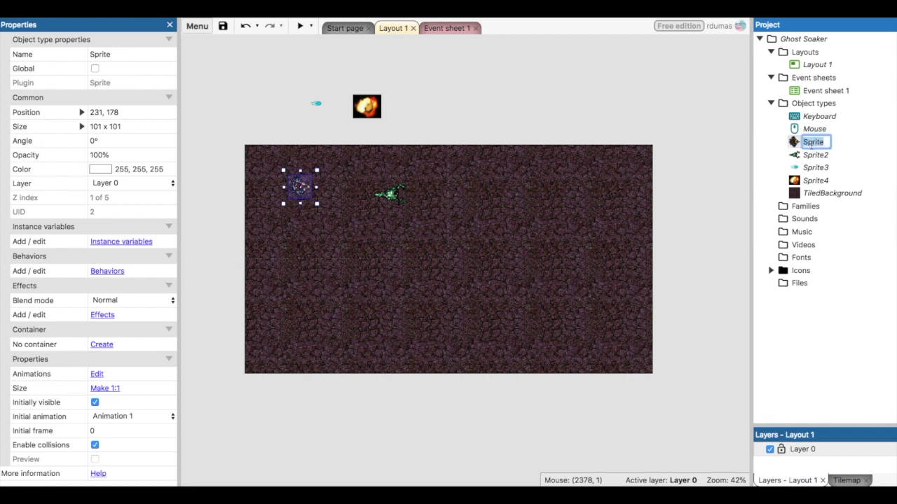
pyautogui.rightClick(813, 145)
pyautogui.press('Escape')
pyautogui.write('Player')
pyautogui.press('Return')
# Step: Rename the green creature's object type, Sprite2, as Monster
pyautogui.click(818, 155)
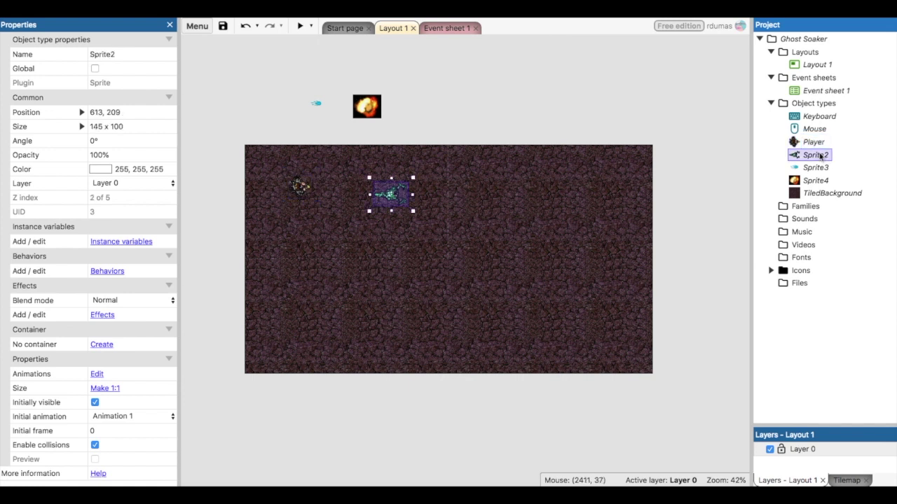
pyautogui.rightClick(820, 156)
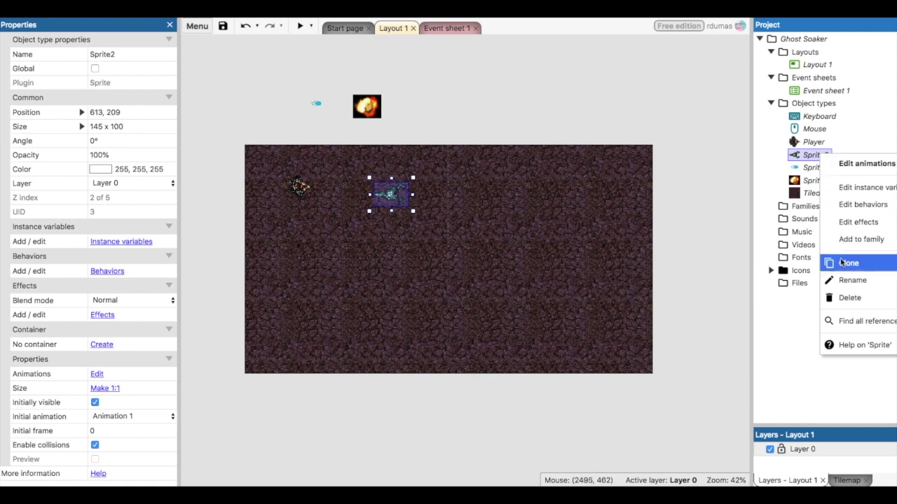
pyautogui.click(850, 281)
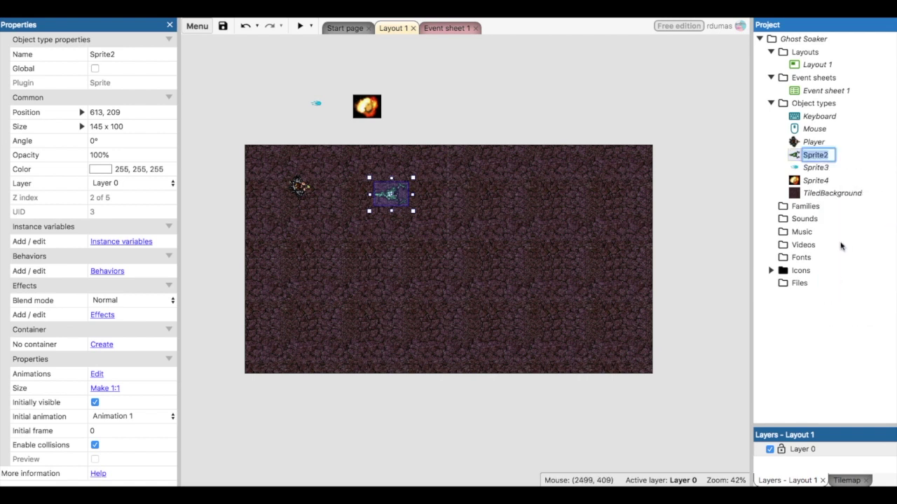
pyautogui.write('Monster')
pyautogui.press('Return')
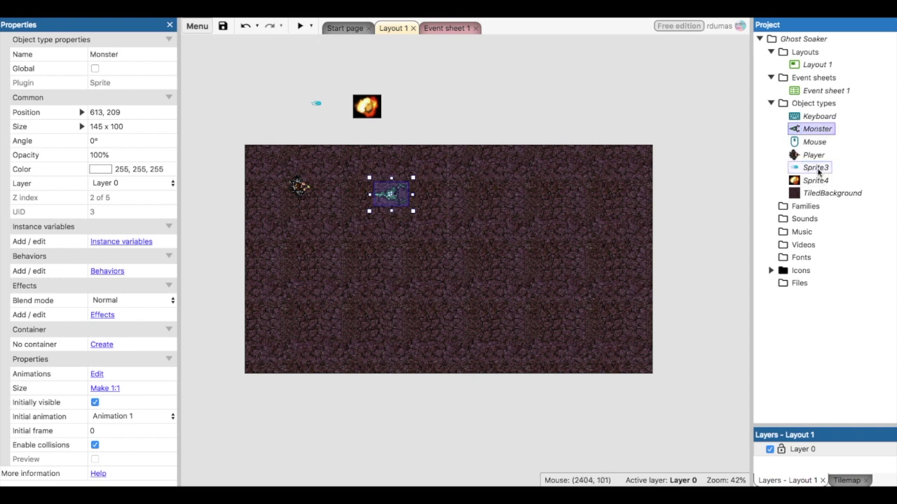
# Step: Rename the water sprite's object type, Sprite3, as Water
pyautogui.rightClick(817, 169)
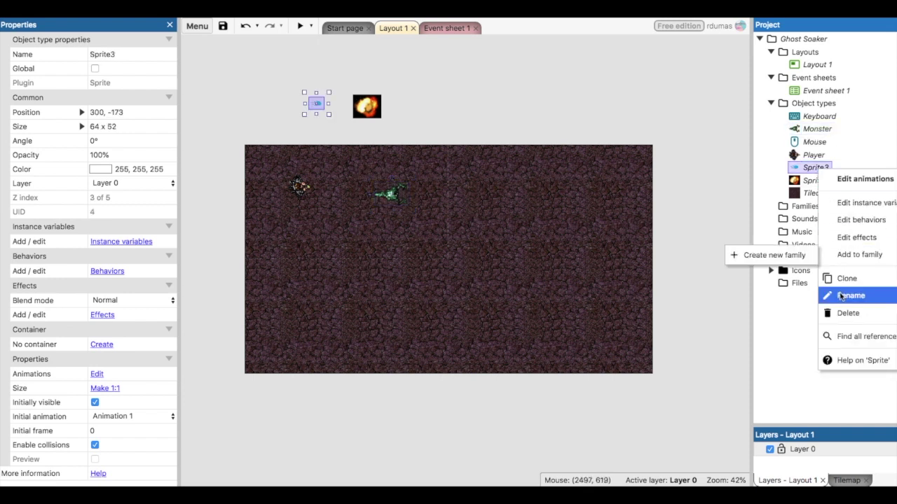
pyautogui.click(841, 295)
pyautogui.write('Water')
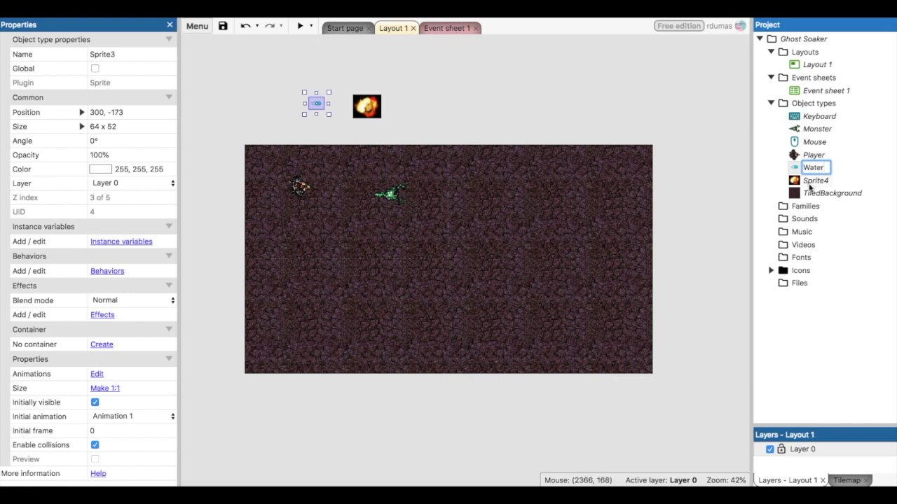
pyautogui.press('Return')
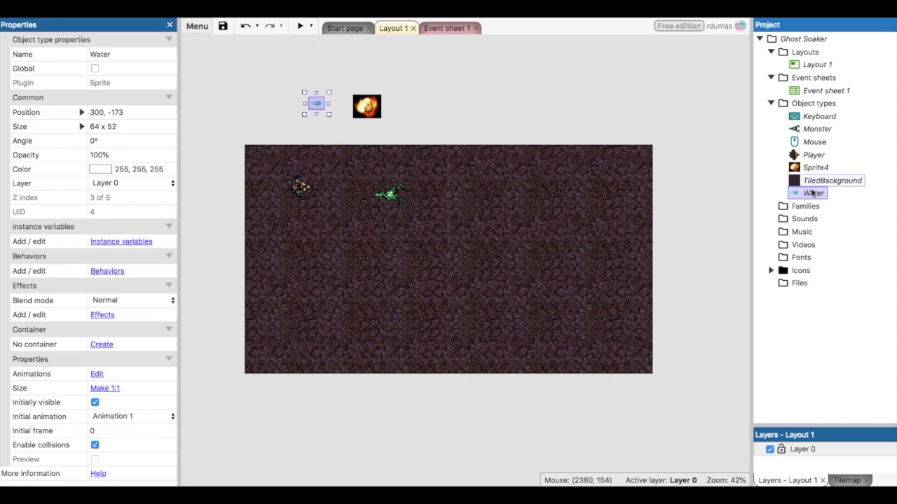
# Step: Rename the explosion sprite's object type, Sprite4, as Explosion
pyautogui.click(831, 170)
pyautogui.rightClick(816, 173)
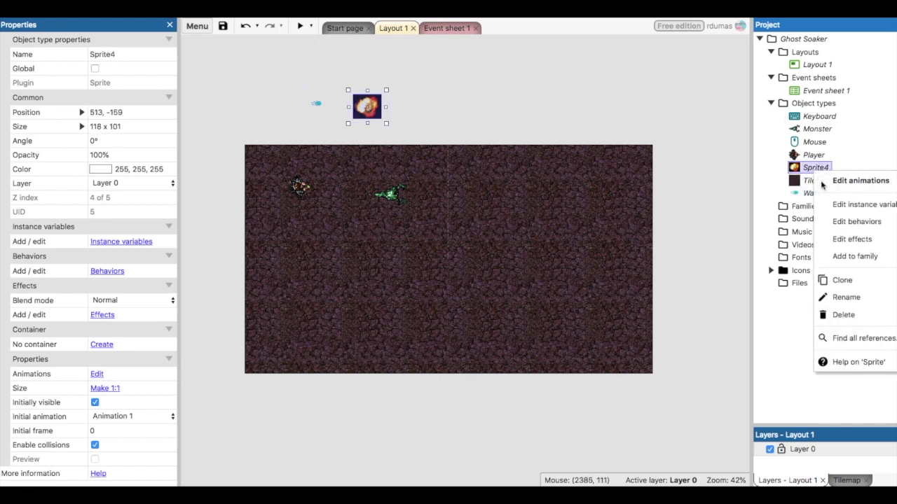
pyautogui.click(844, 297)
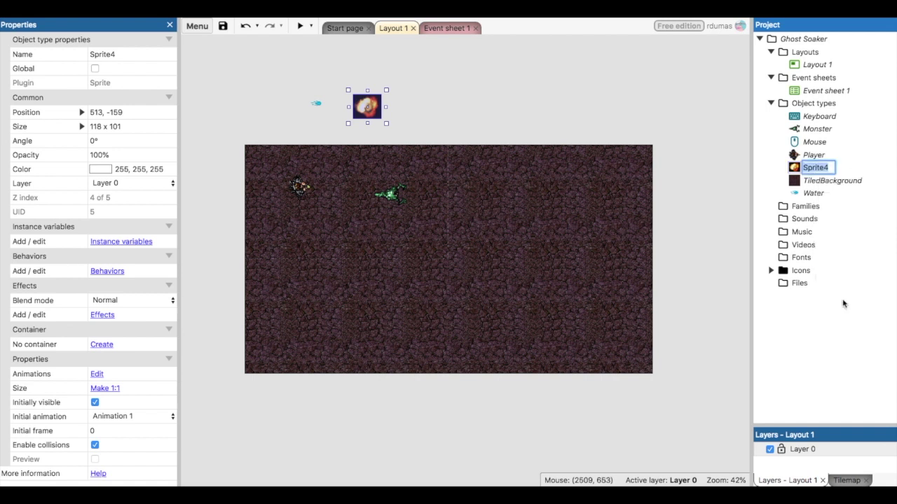
pyautogui.write('Explosion')
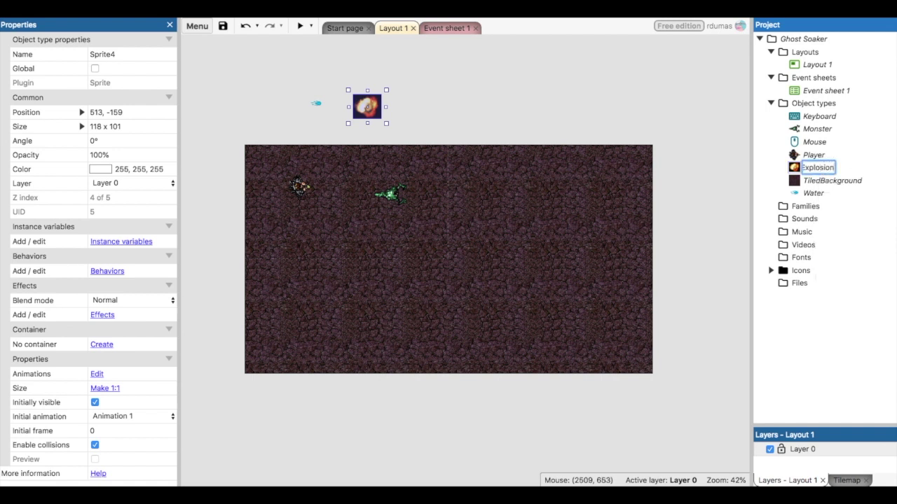